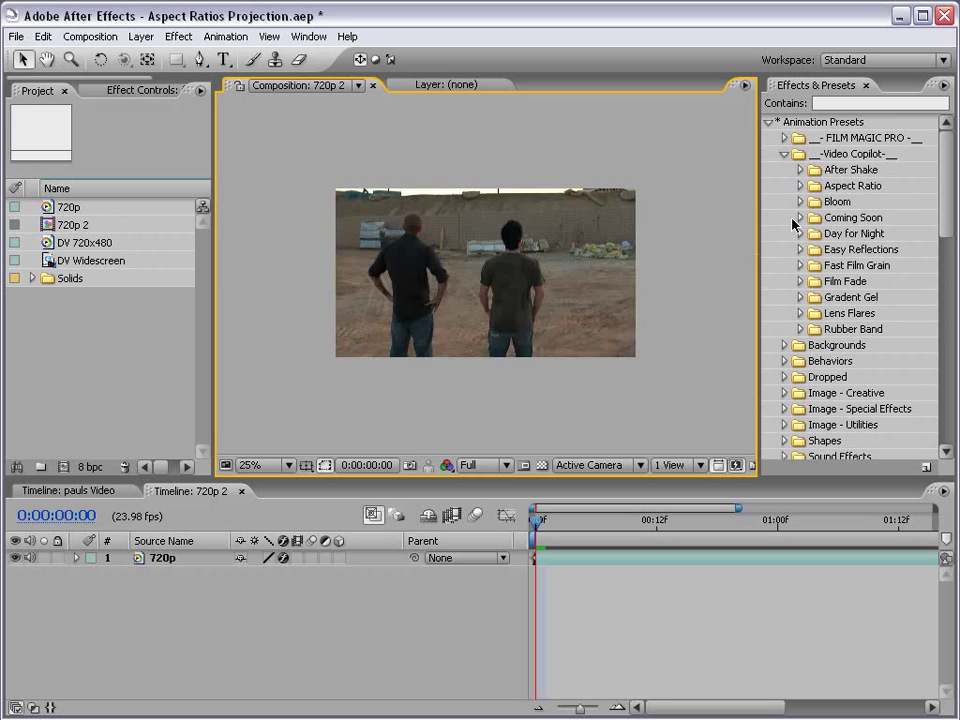
Add a new adjustment layer above the 720p footage from the Layer > New menu.
left_click(141, 36)
mouse_move(200, 62)
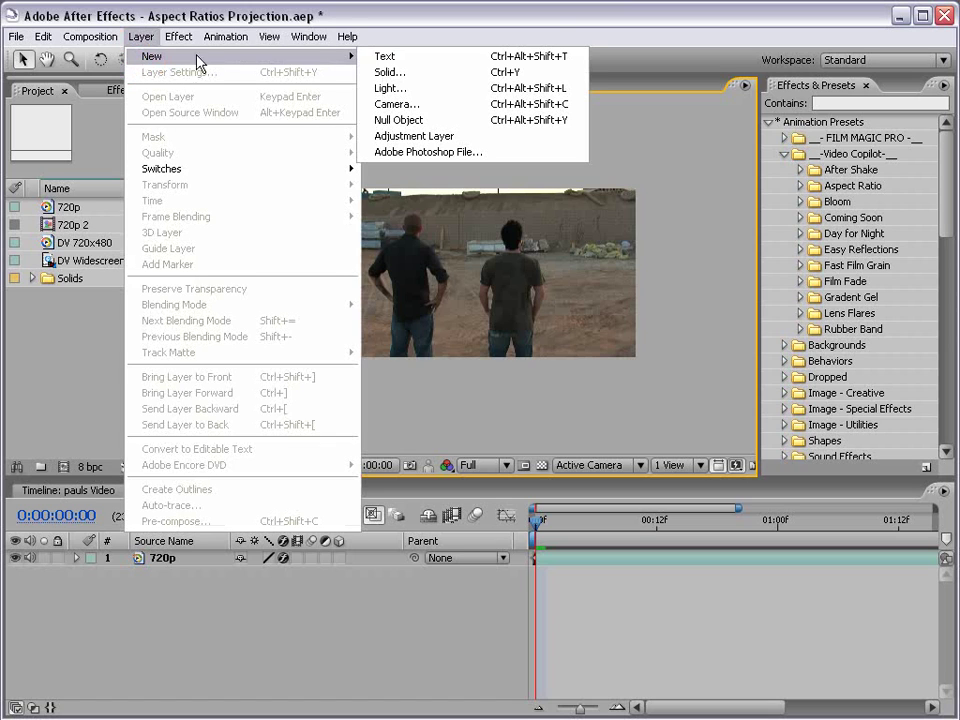
left_click(485, 137)
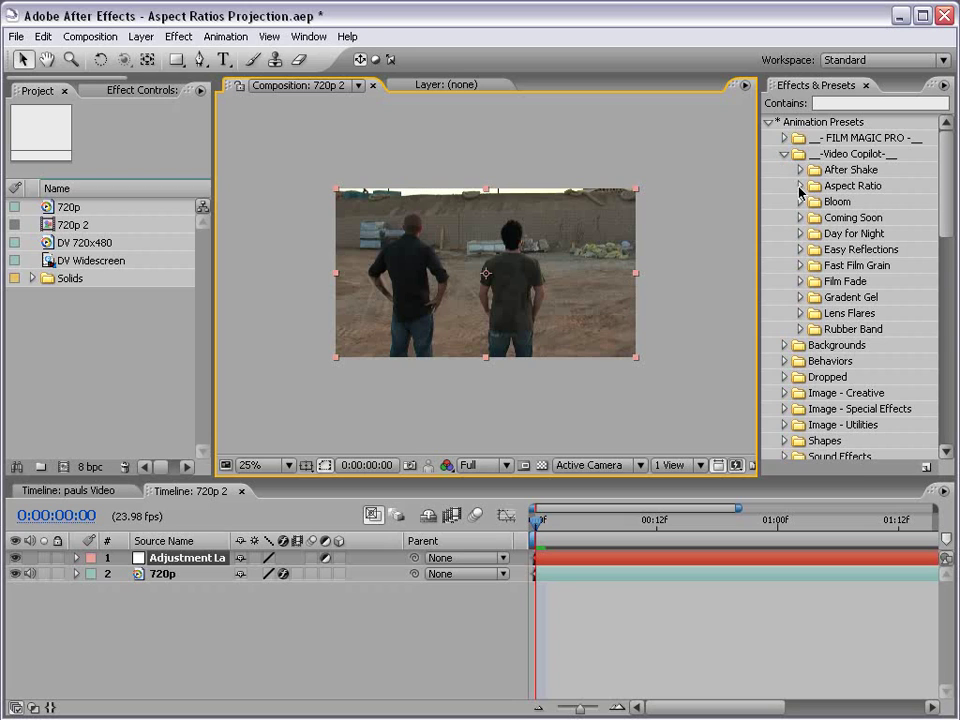
Drag the 2.40 Aspect Ratio preset onto the composition to letterbox the footage.
left_click(800, 187)
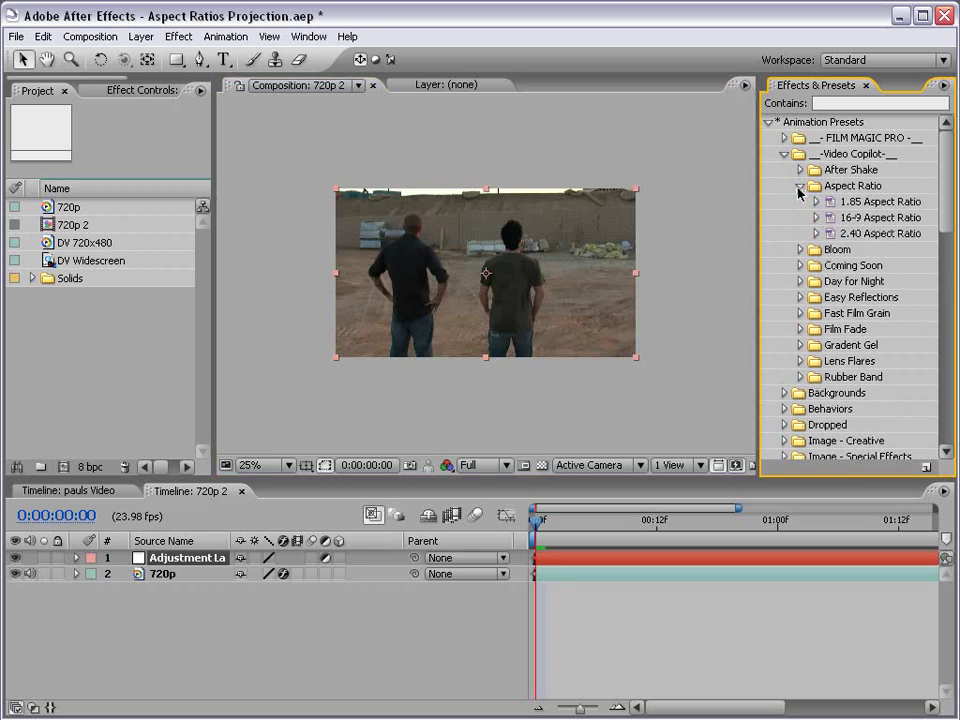
left_click(866, 238)
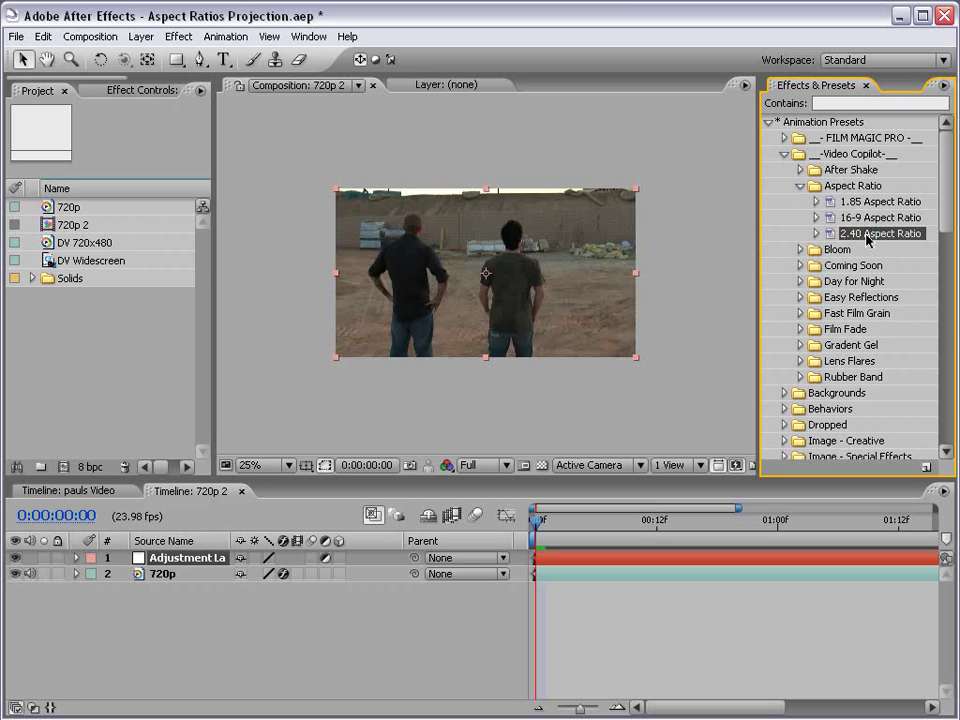
left_click_drag(868, 240, 429, 321)
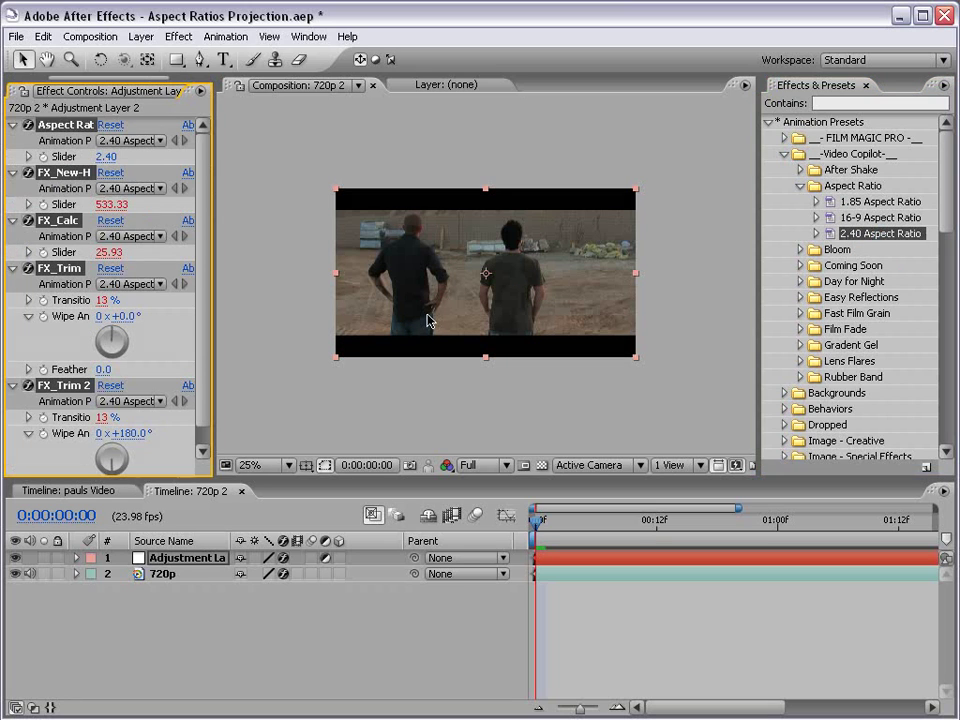
Deselect the layer and zoom the view to 50%, then back to 25%, to inspect the bars.
left_click(345, 386)
key("period")
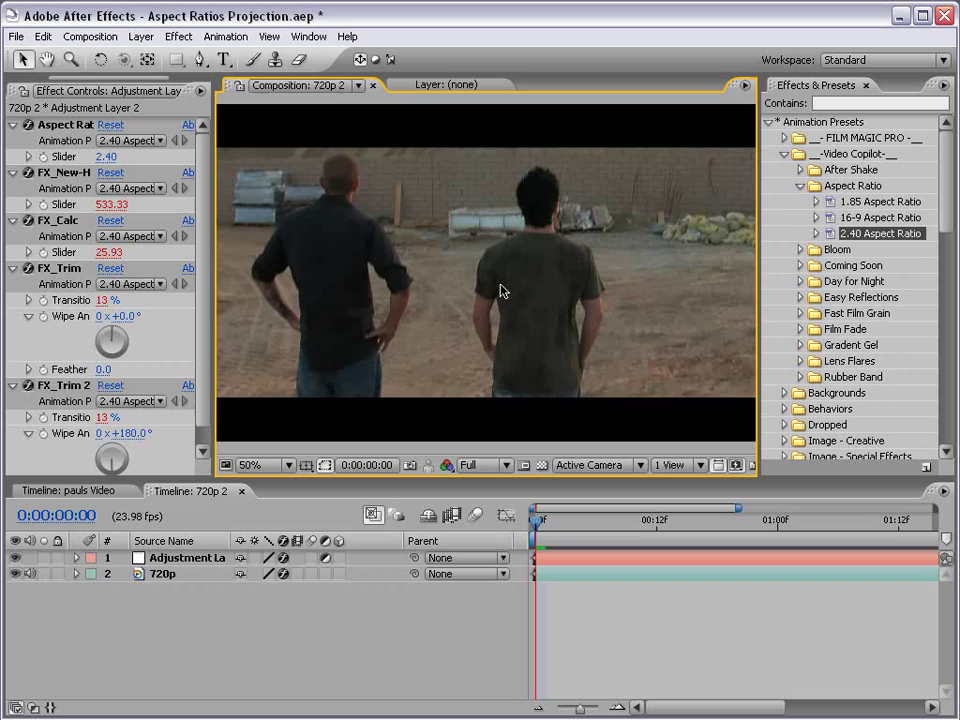
key("comma")
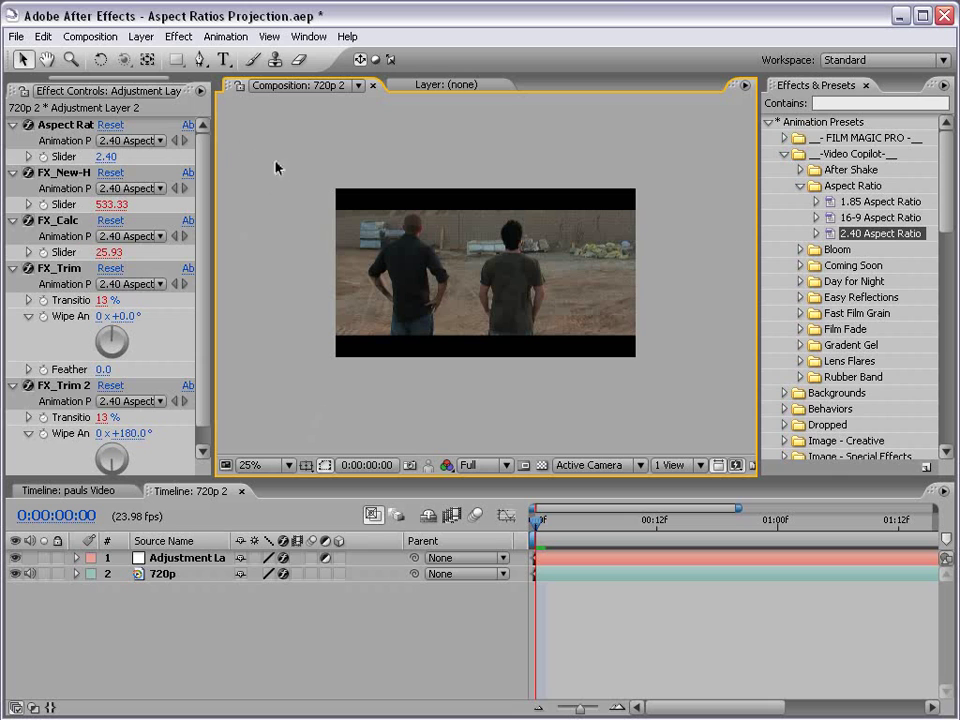
left_click(91, 36)
left_click(112, 81)
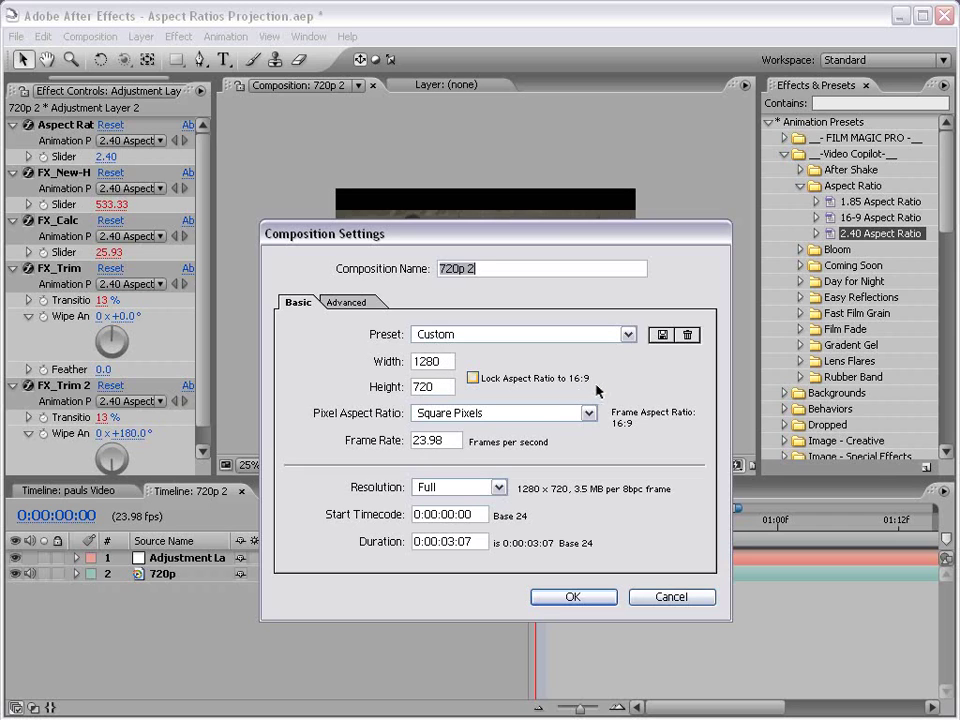
left_click(573, 597)
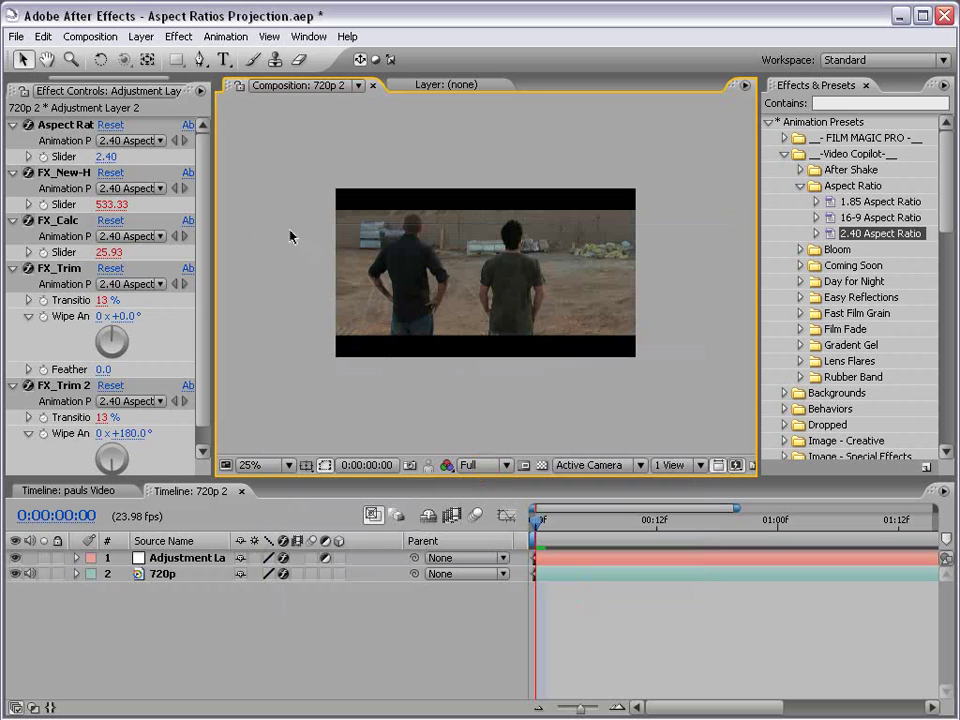
left_click(88, 140)
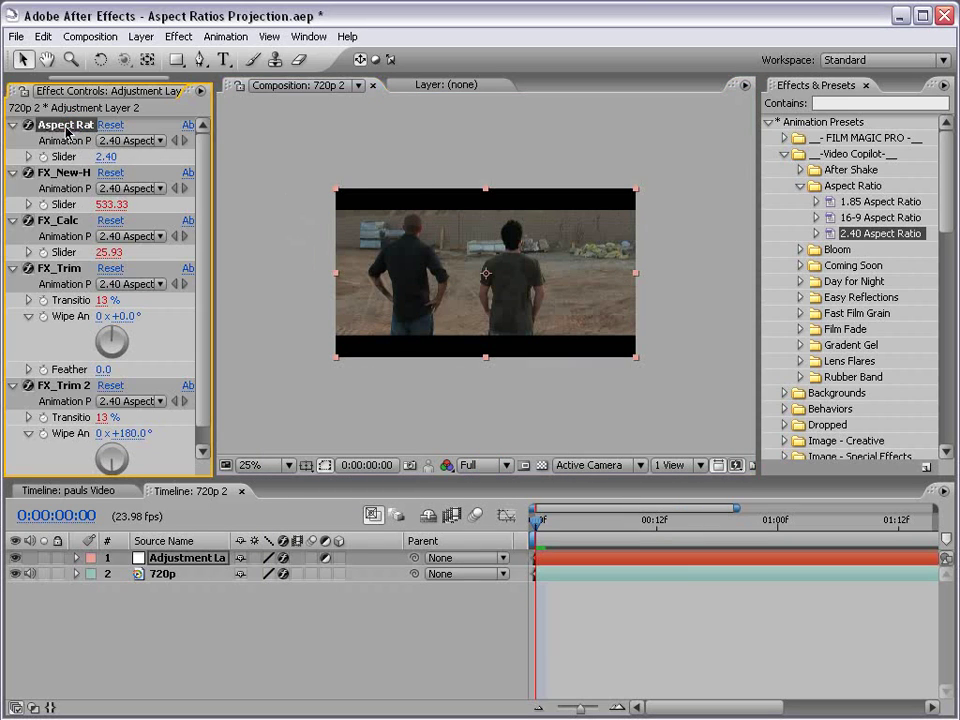
Delete all the 2.40 letterbox effects and apply the 16-9 Aspect Ratio preset instead.
key("ctrl+a")
key("Delete")
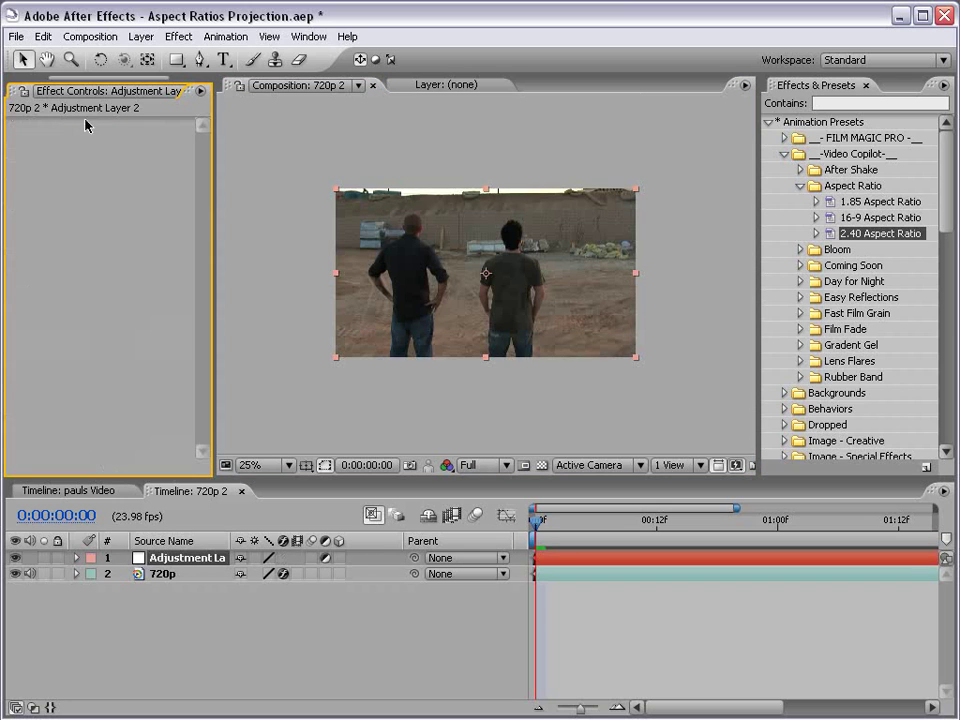
left_click(675, 223)
left_click_drag(822, 217, 467, 272)
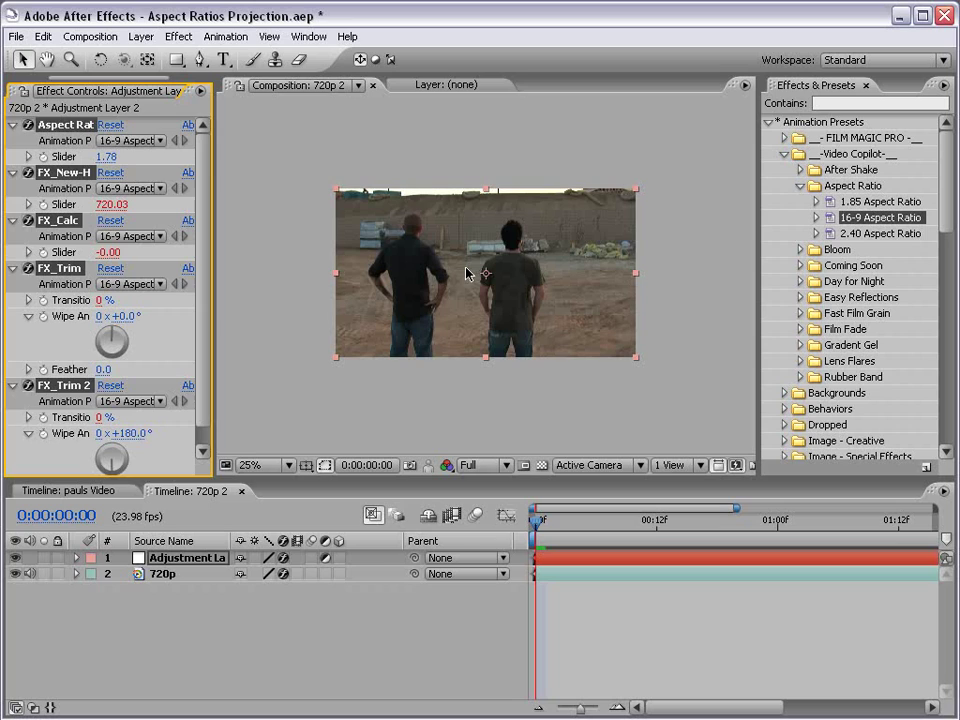
left_click(478, 163)
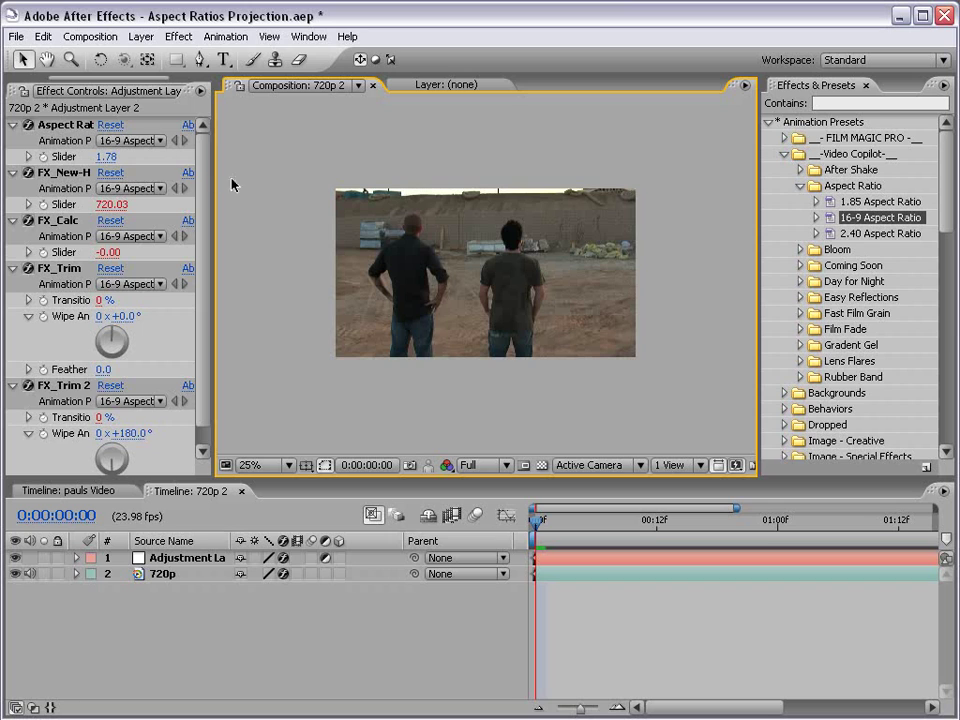
Set the Aspect Ratio slider to 3 and inspect the thicker letterbox bars.
left_click_drag(216, 169, 297, 170)
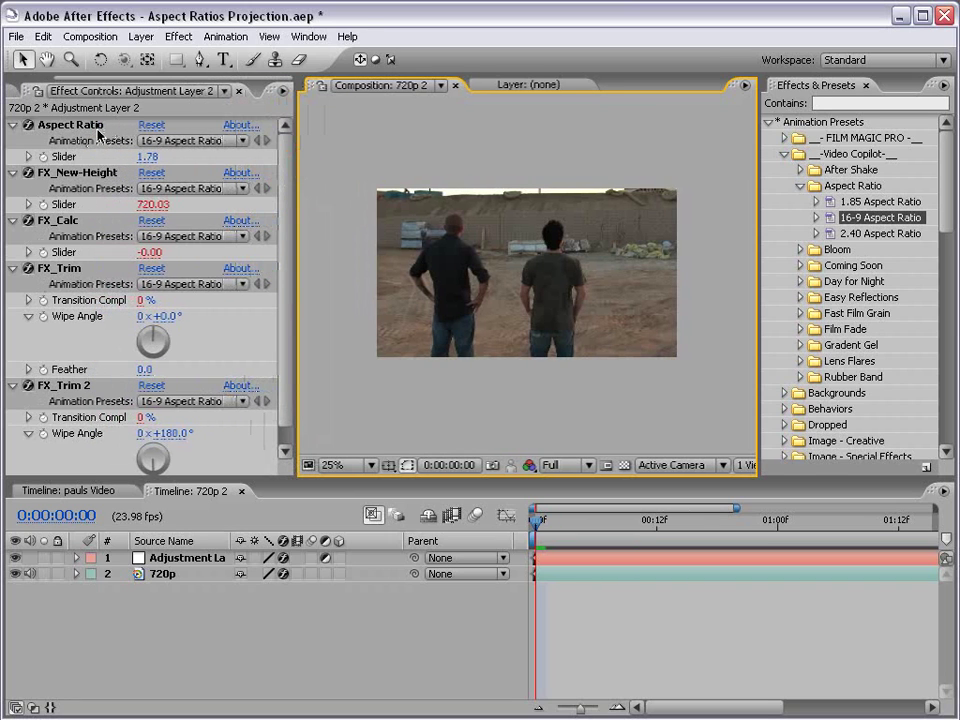
left_click(70, 130)
left_click(147, 157)
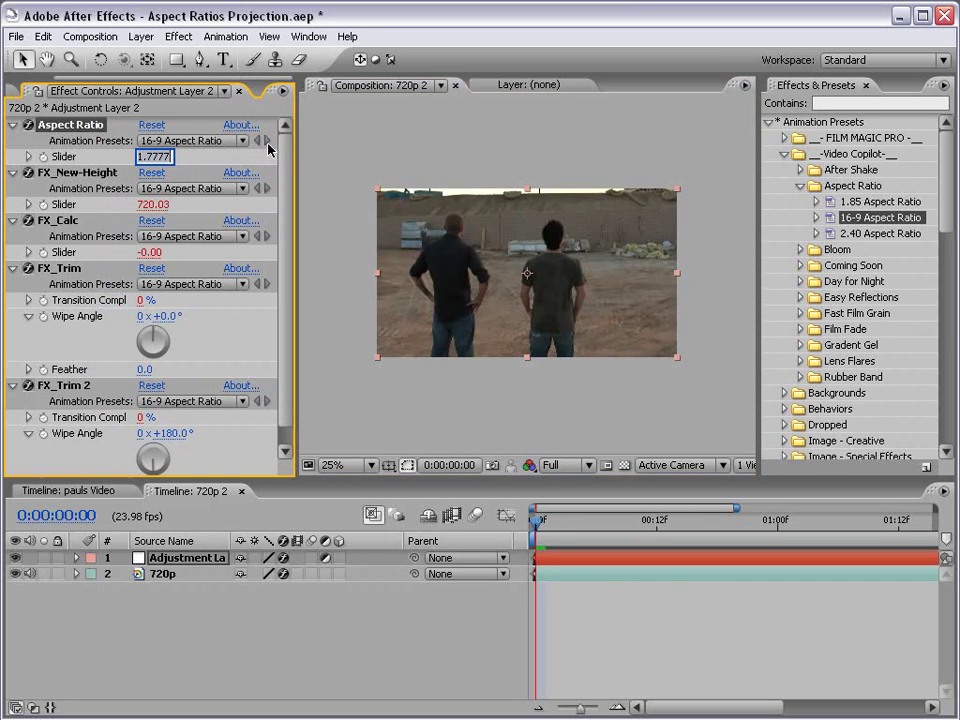
type("3")
key("Return")
left_click(501, 364)
scroll(542, 317, "up", 2)
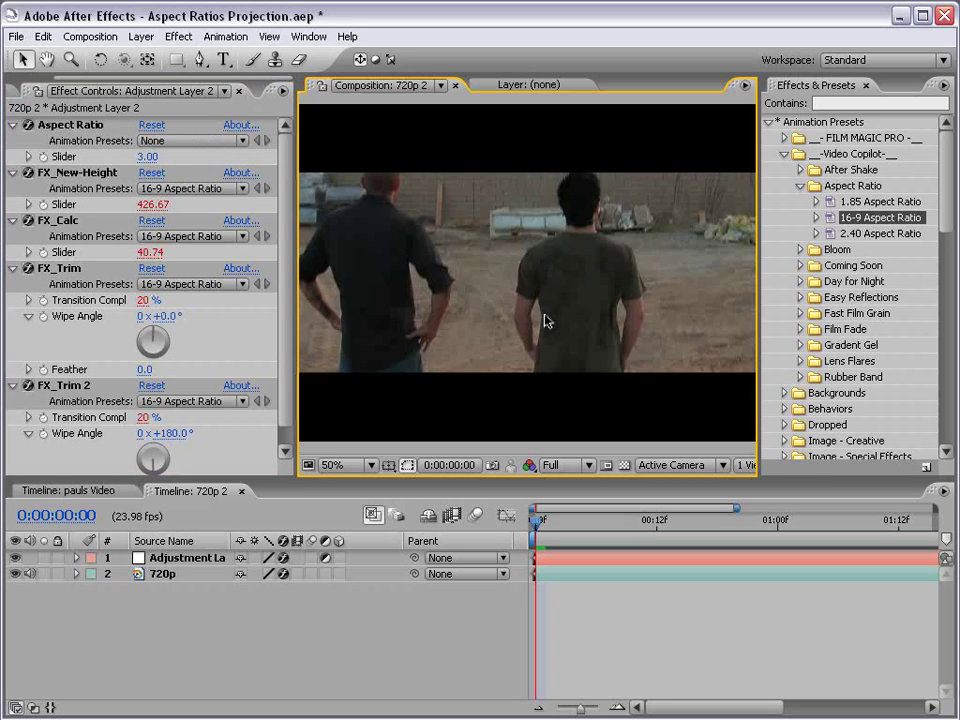
scroll(546, 321, "down", 2)
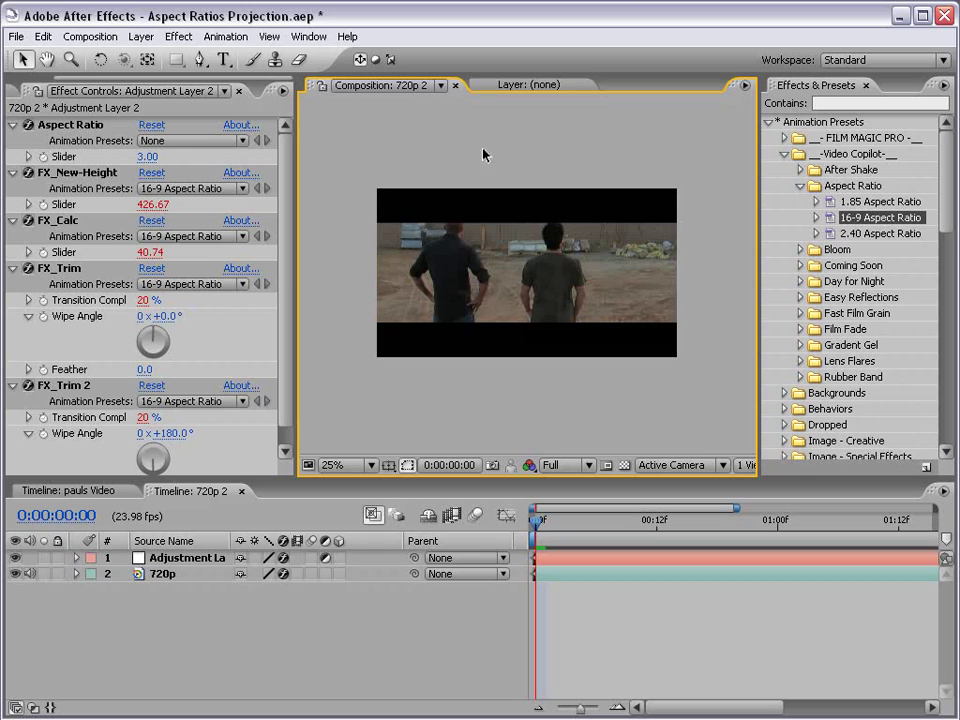
Move the 720p footage down and then back up under the bars, checking frame 0:00:01:07.
left_click(174, 561)
left_click(165, 574)
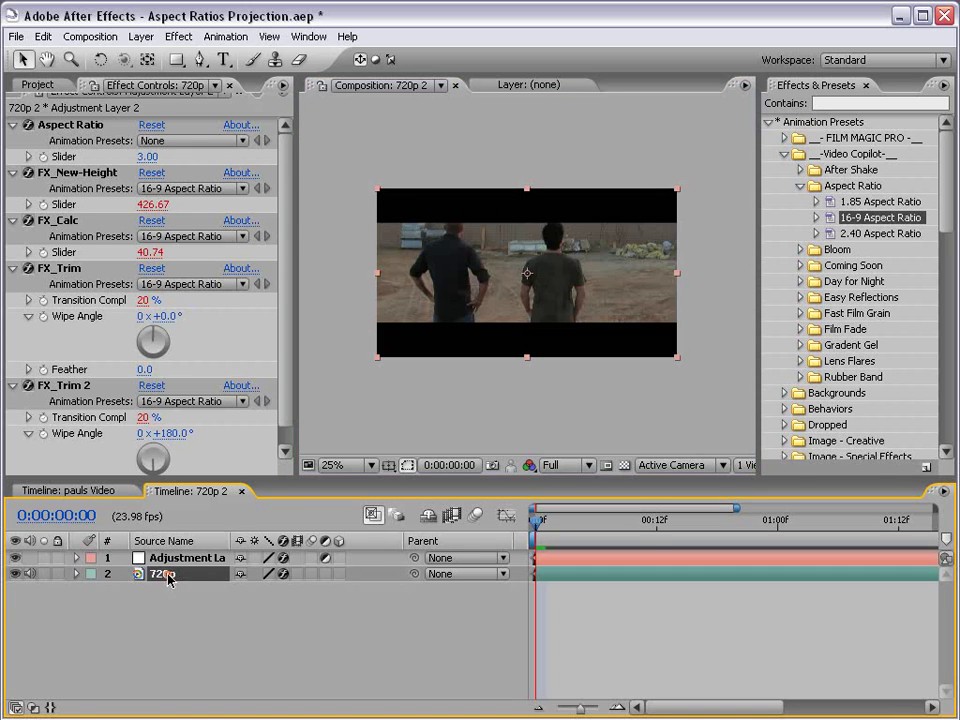
left_click_drag(530, 315, 531, 343)
left_click_drag(557, 528, 849, 527)
left_click(510, 290)
left_click_drag(510, 290, 510, 272)
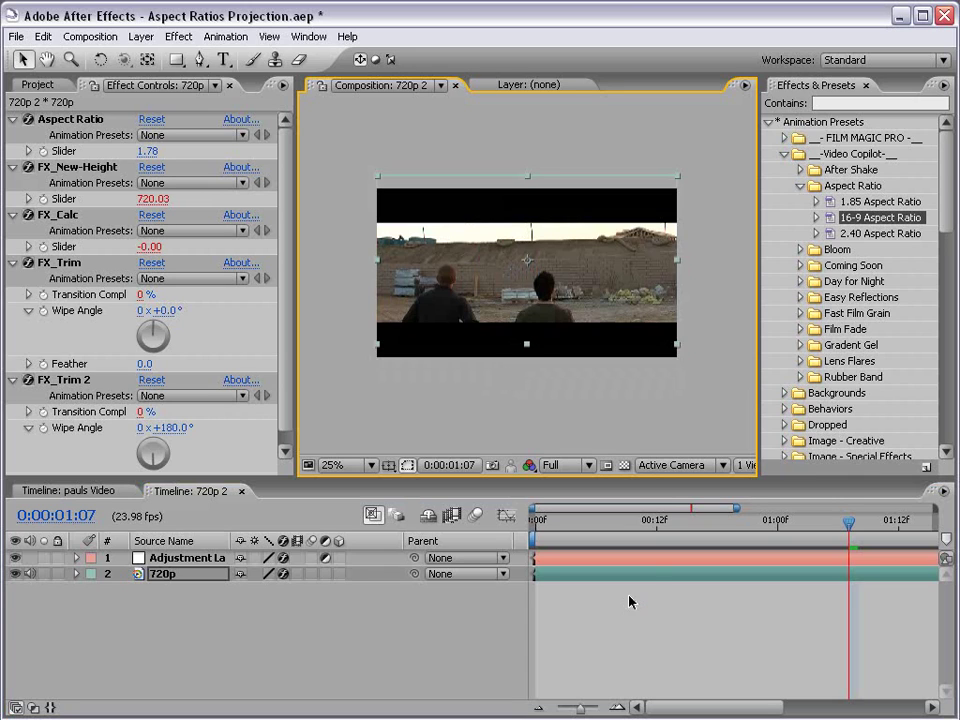
Duplicate the 720p layer, start the copy later, and nudge it down at 0:00:00:19.
key("ctrl+d")
left_click_drag(583, 577, 765, 574)
left_click_drag(664, 521, 730, 528)
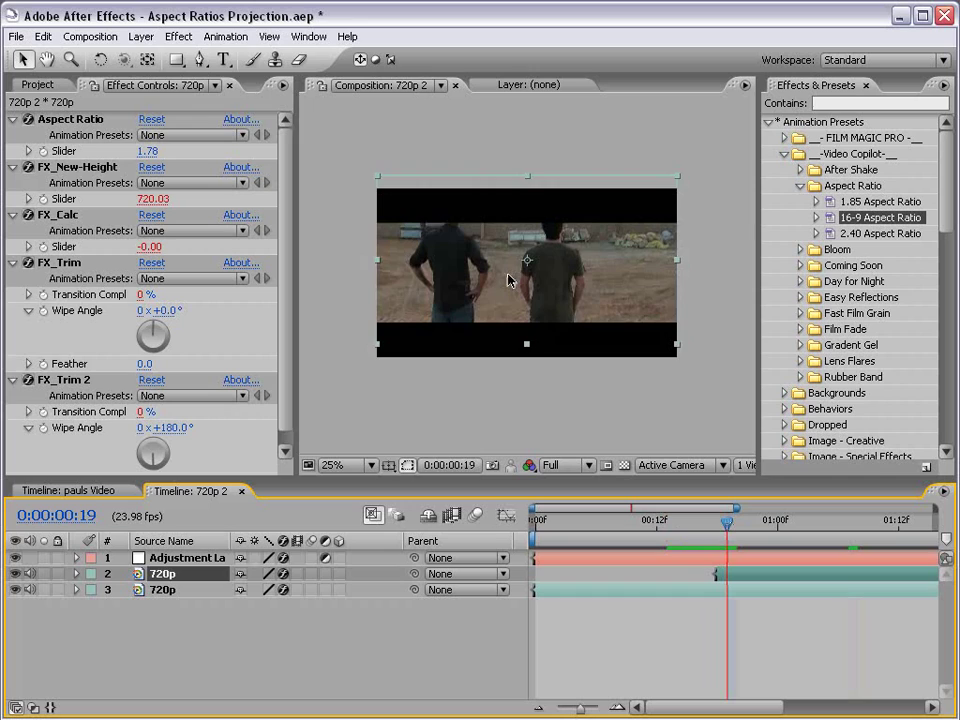
left_click_drag(508, 281, 508, 297)
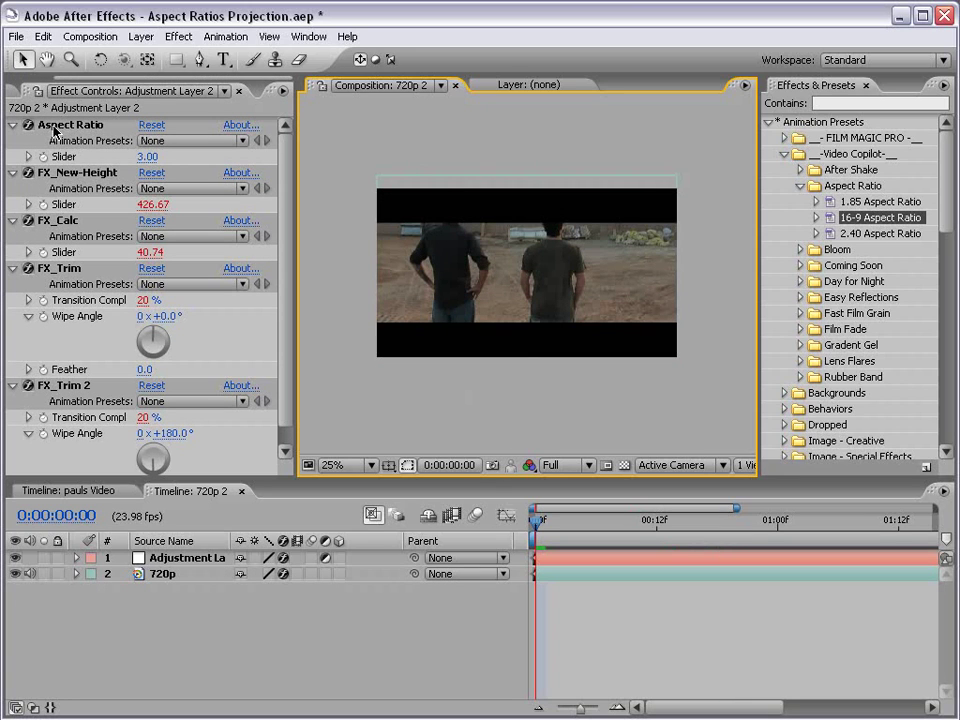
Change the 720p 2 composition height from 720 to 426 pixels in Composition Settings.
left_click(52, 172)
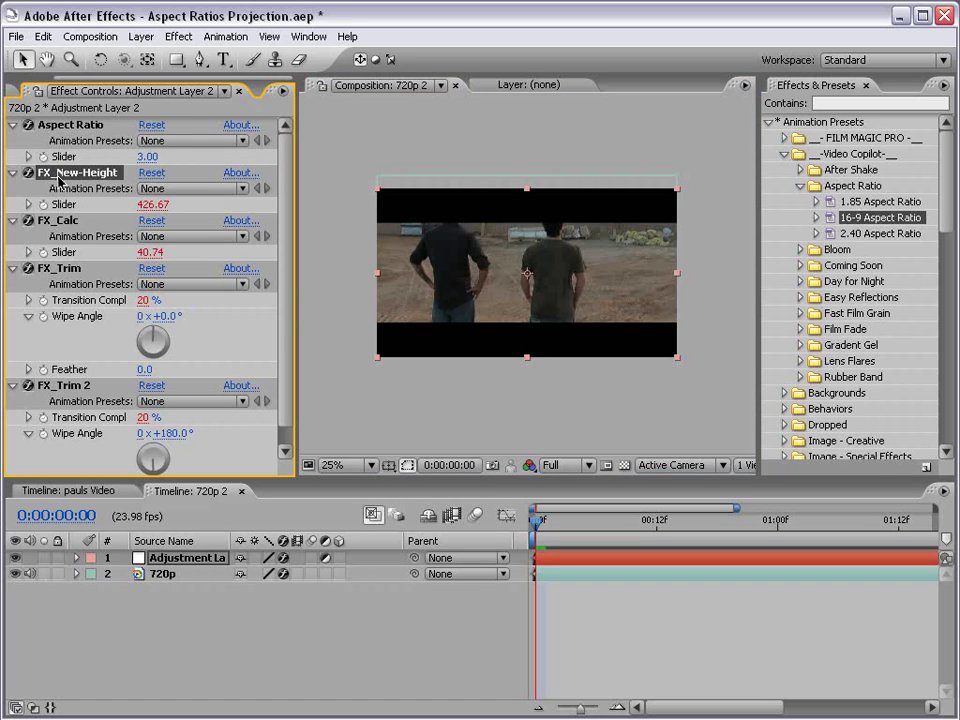
left_click(405, 398)
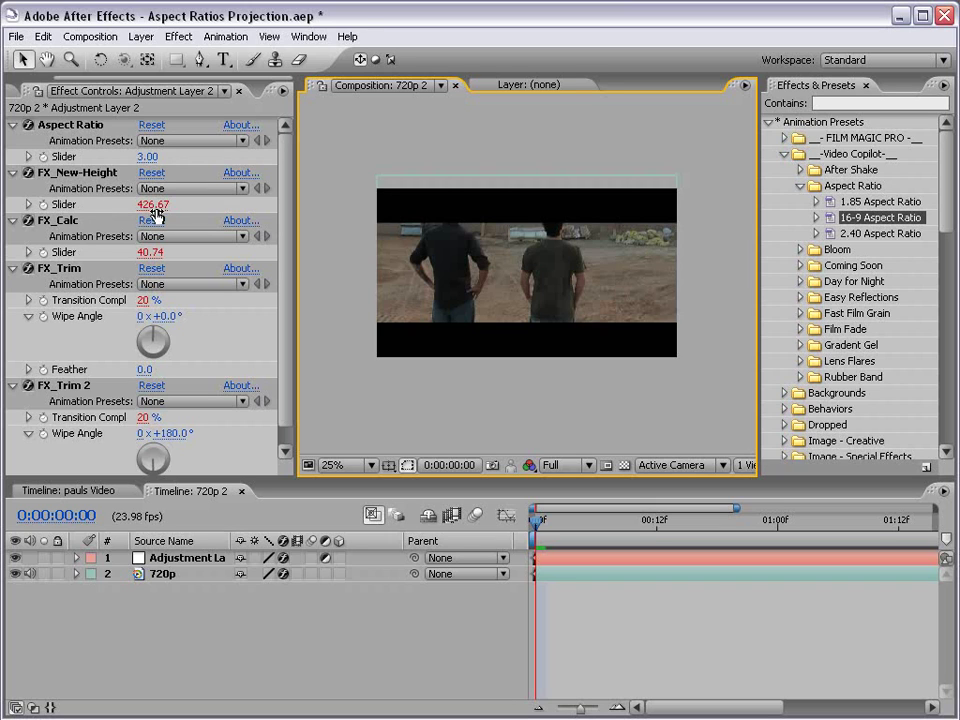
left_click(91, 36)
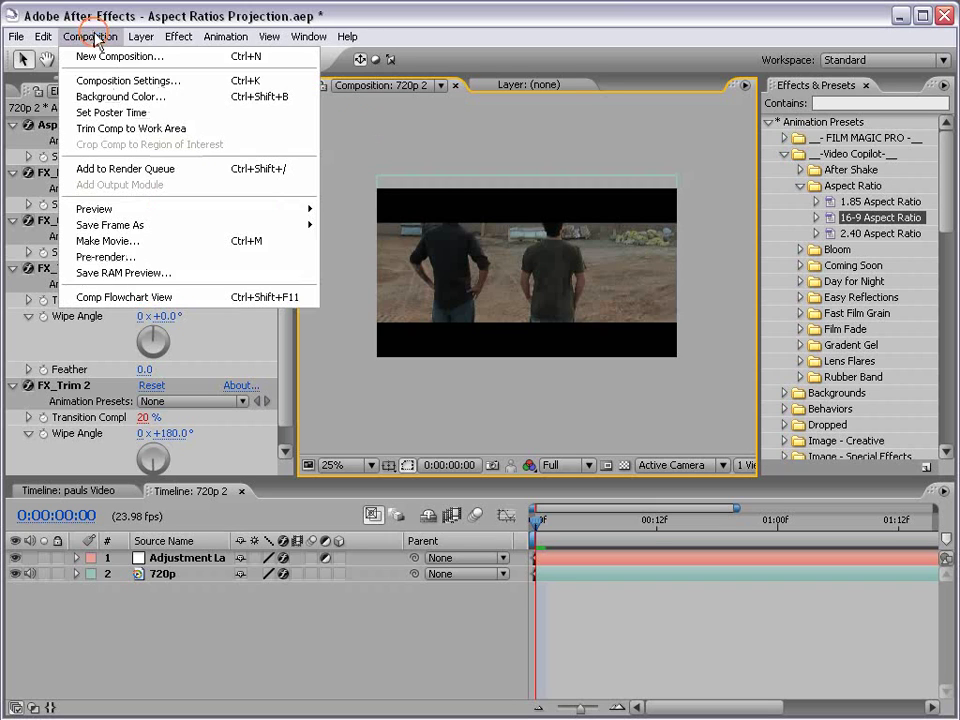
left_click(176, 82)
left_click_drag(320, 233, 355, 186)
left_click(412, 343)
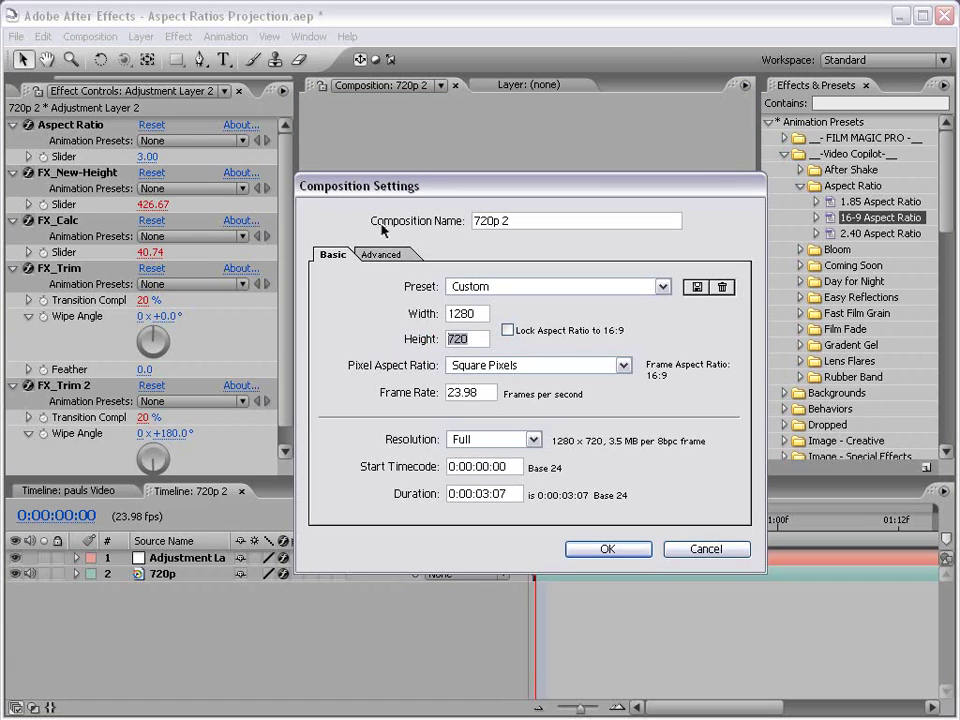
type("426")
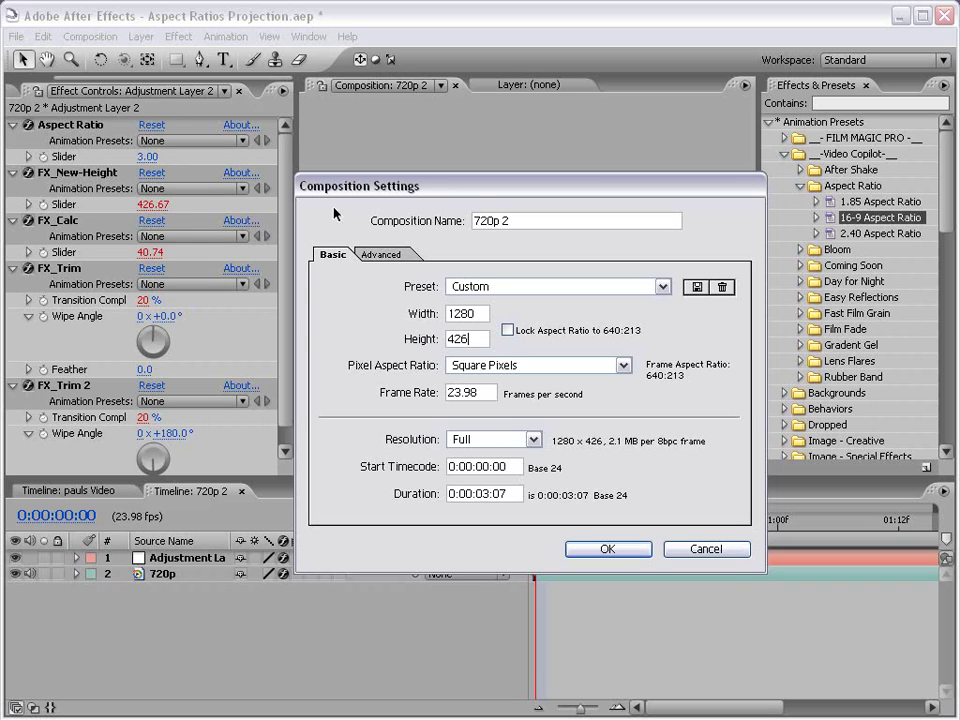
left_click_drag(476, 186, 477, 160)
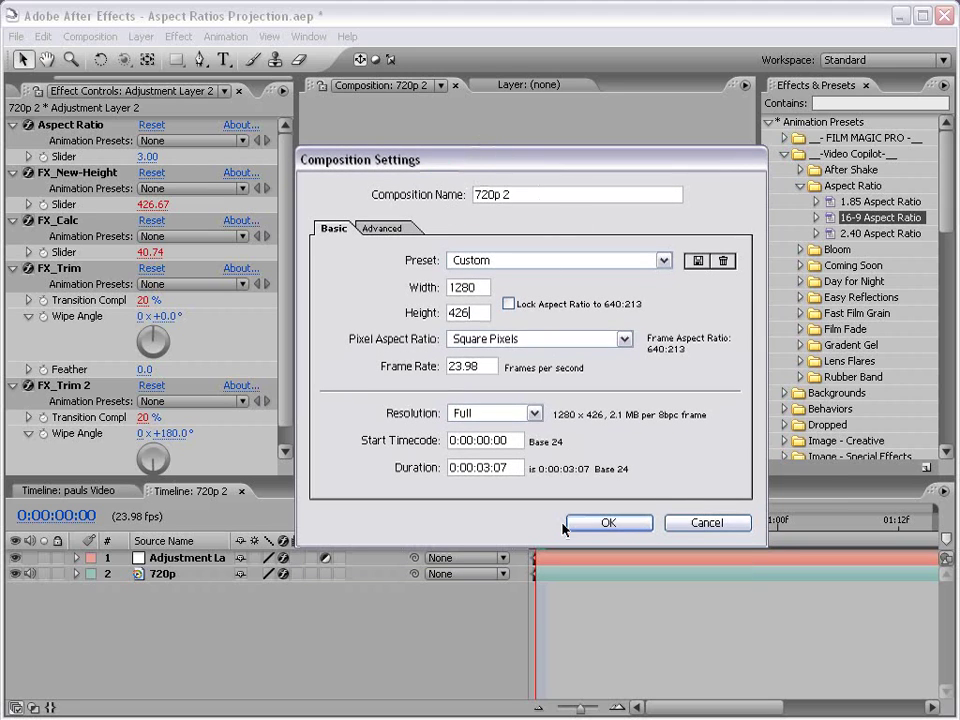
left_click(607, 524)
Zoom to 50% and back, then undo an accidental downward move of the 720p footage.
key("period")
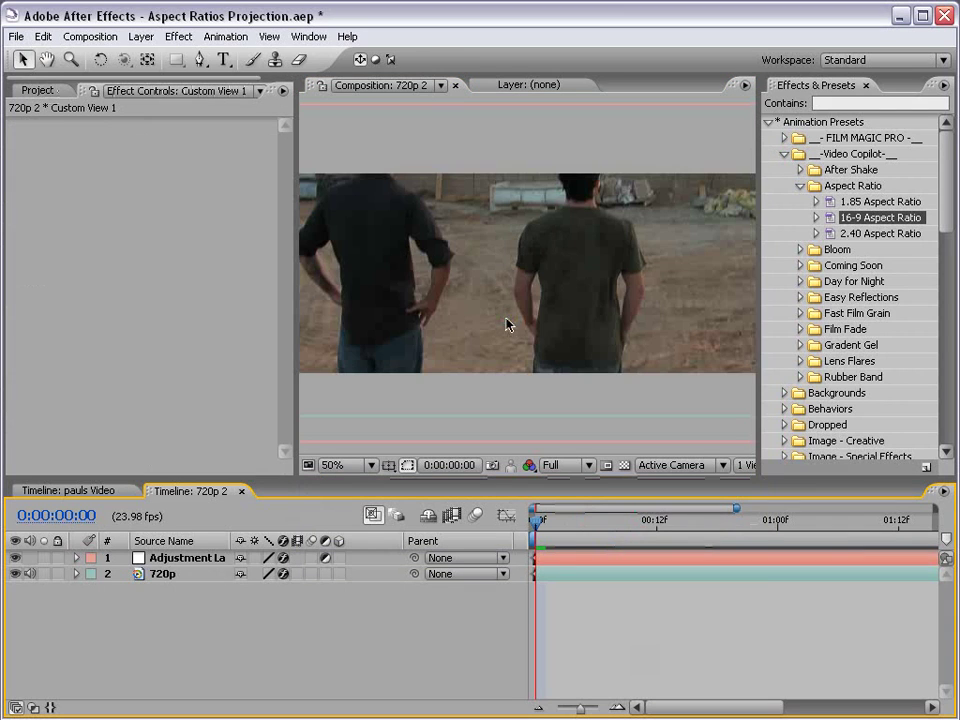
key("comma")
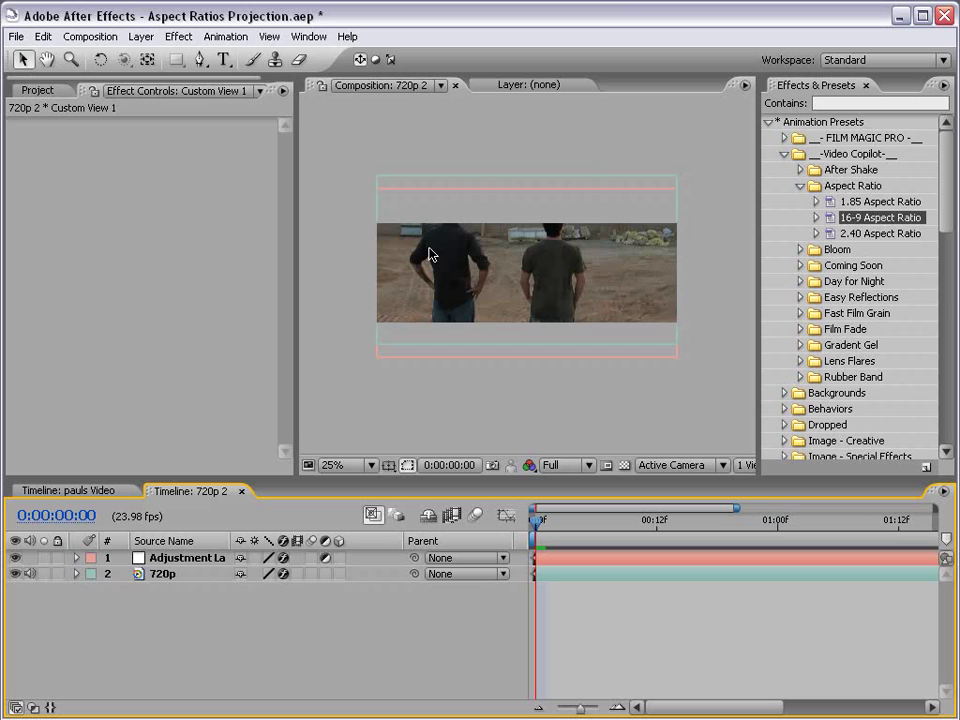
left_click(360, 356)
left_click_drag(530, 305, 530, 333)
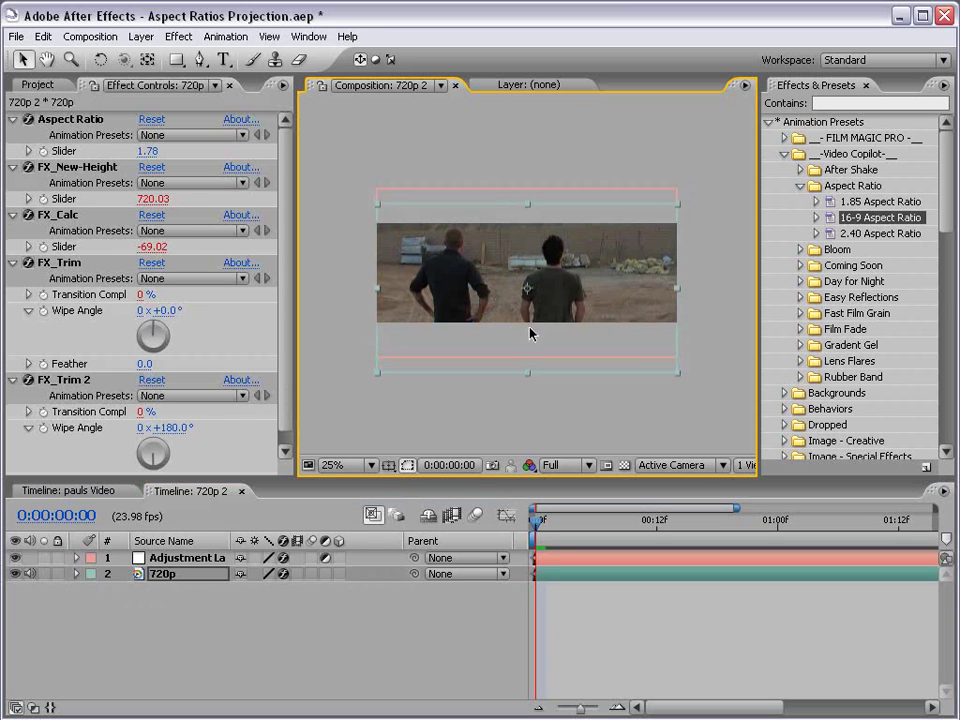
left_click(294, 163)
key("ctrl+z")
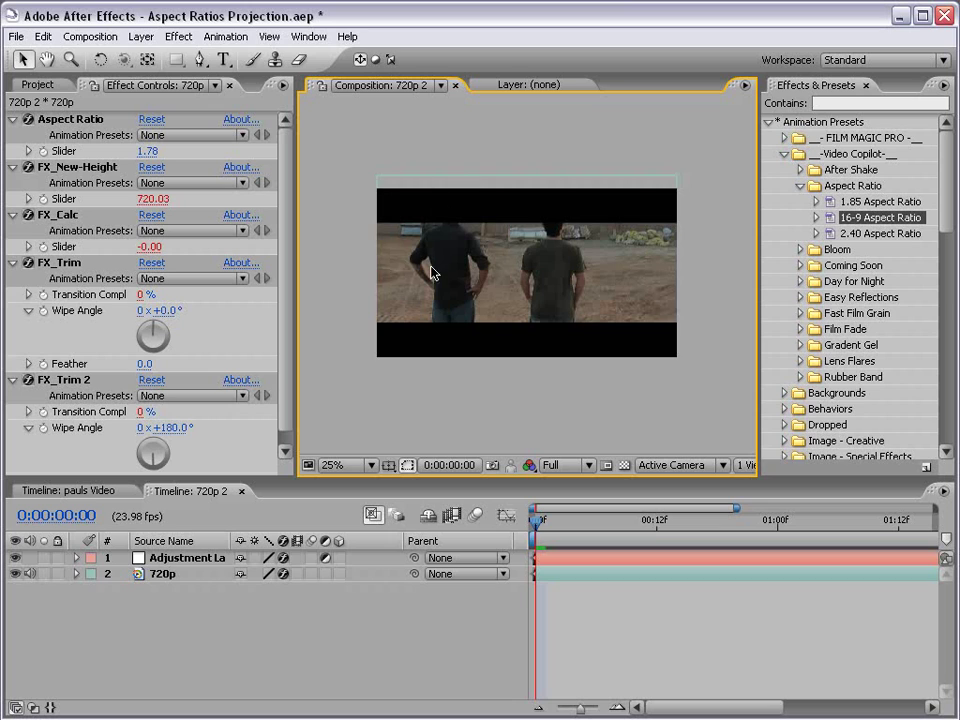
Redo and undo the composition settings change from the Edit menu to compare the letterbox.
left_click(42, 36)
left_click(60, 71)
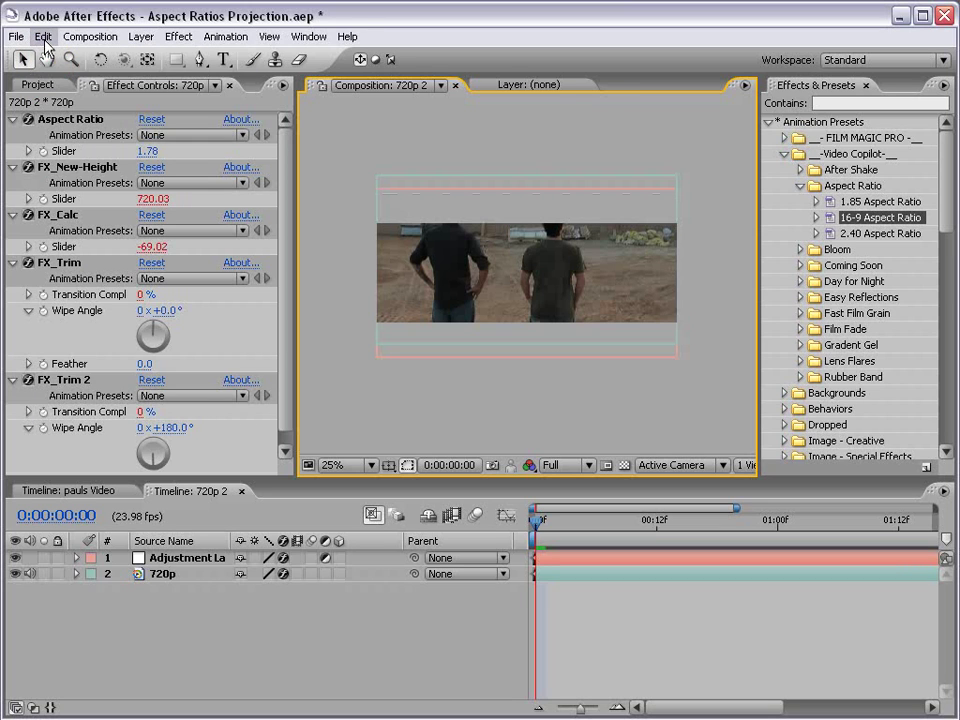
left_click(44, 37)
left_click(60, 56)
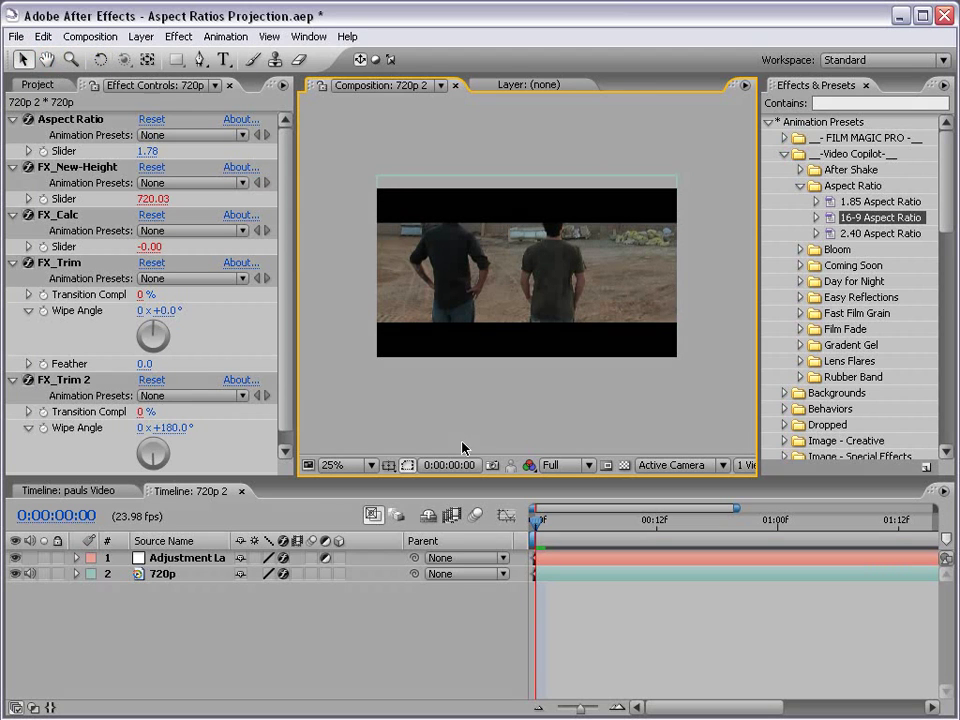
scroll(290, 350, "down", 1)
Make a new composition from the DV 720x480 footage and view it at 50% at 0;00;17;29.
scroll(200, 300, "up", 1)
left_click(38, 85)
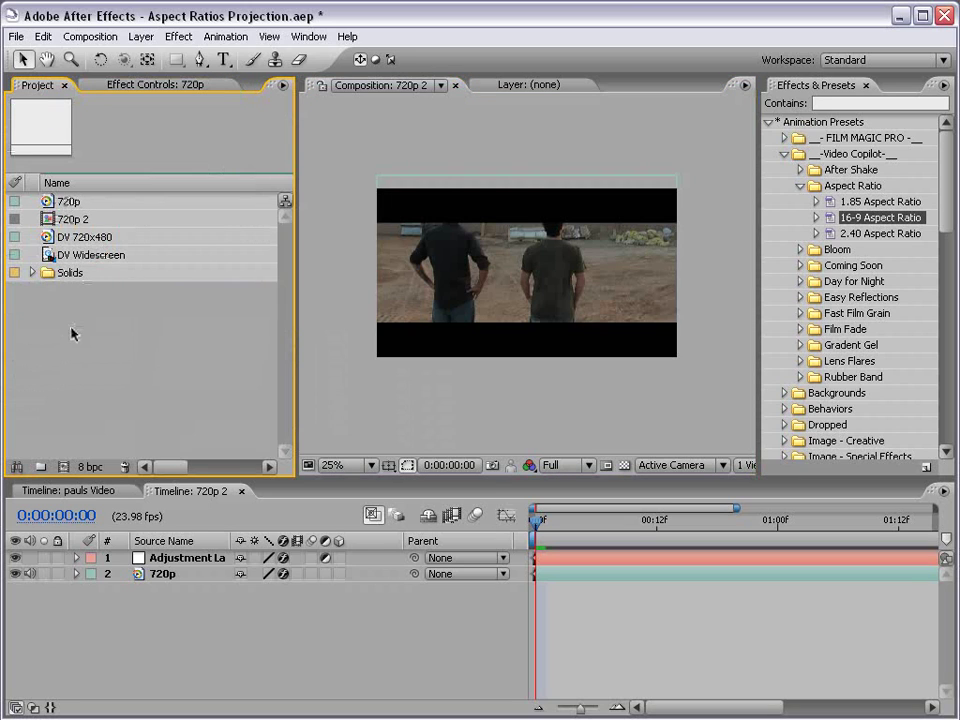
left_click(45, 238)
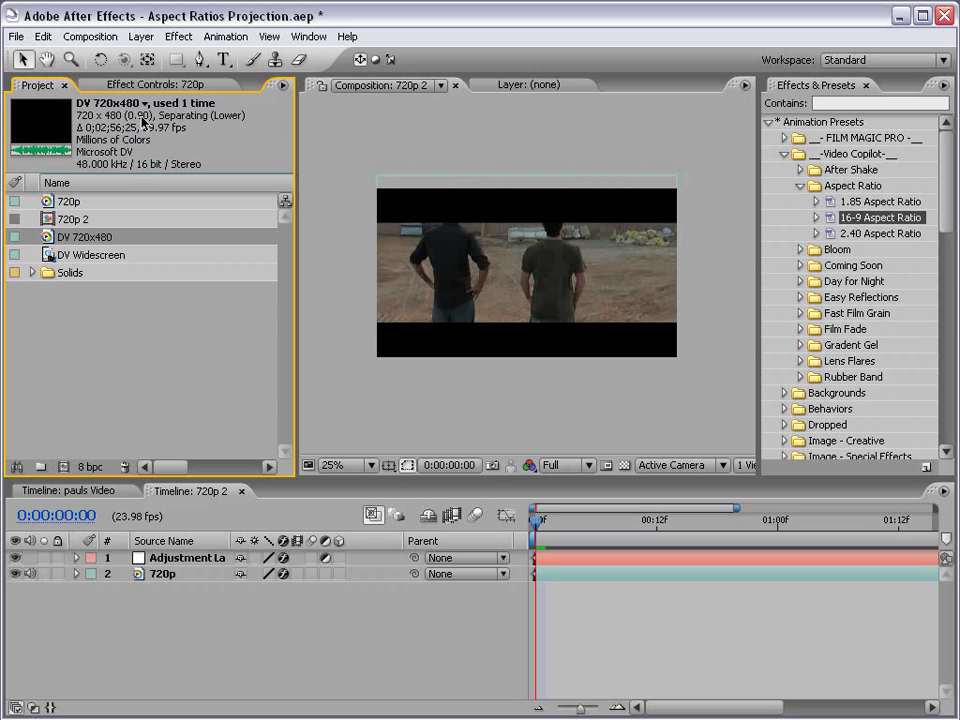
left_click_drag(68, 243, 64, 465)
key("period")
left_click_drag(537, 521, 577, 528)
Apply the 16-9 Aspect Ratio preset, delete the resulting Solid 2, reapply it, and check 0;00;39;21.
left_click(697, 636)
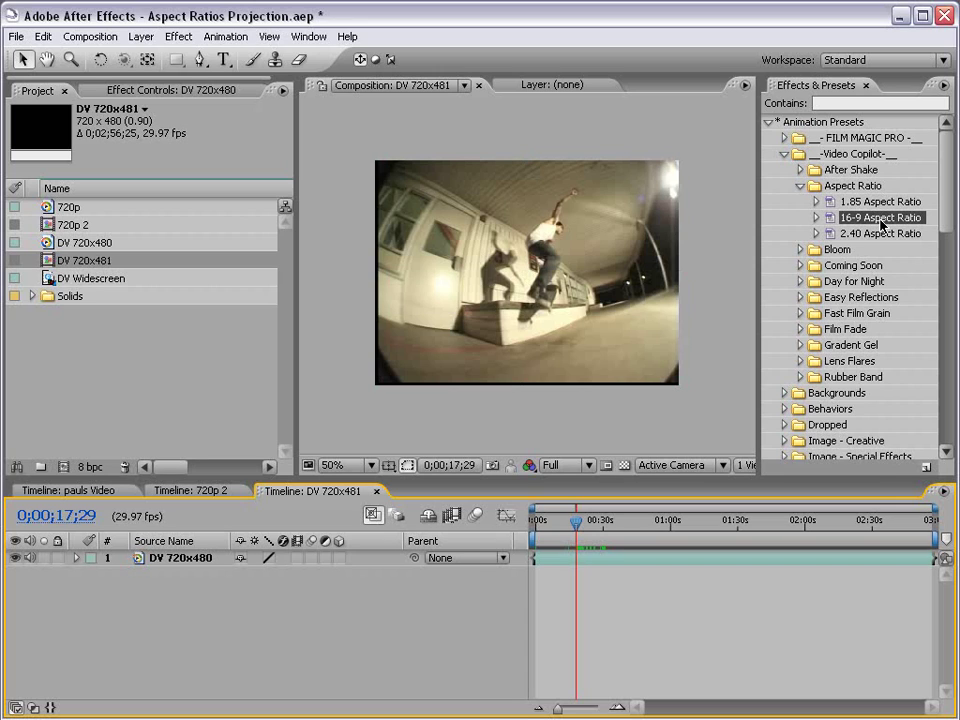
left_click_drag(880, 222, 340, 130)
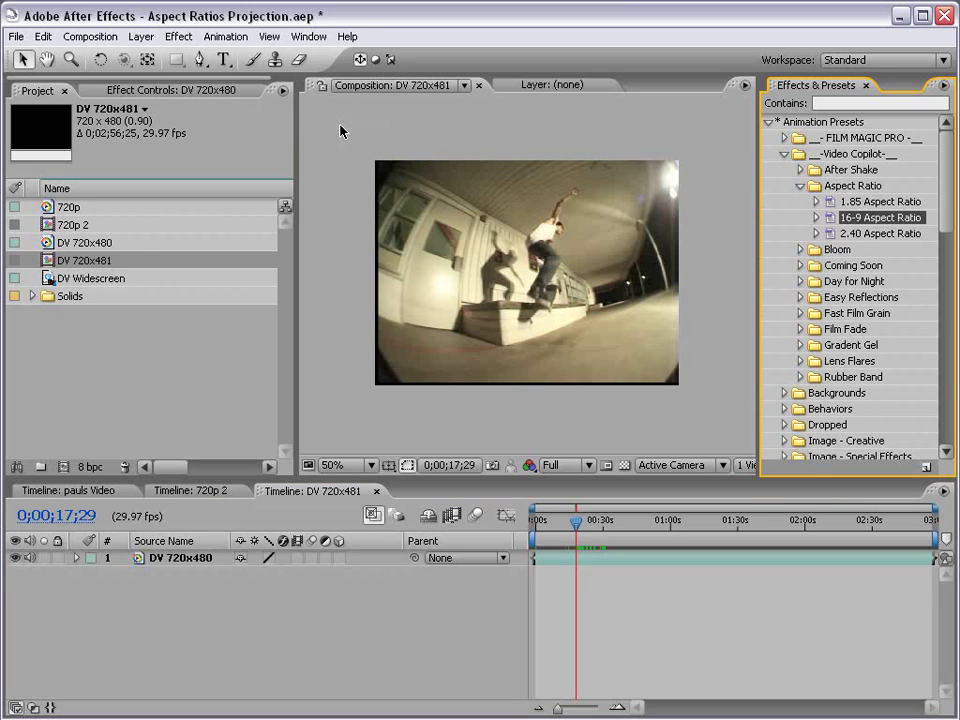
left_click(163, 563)
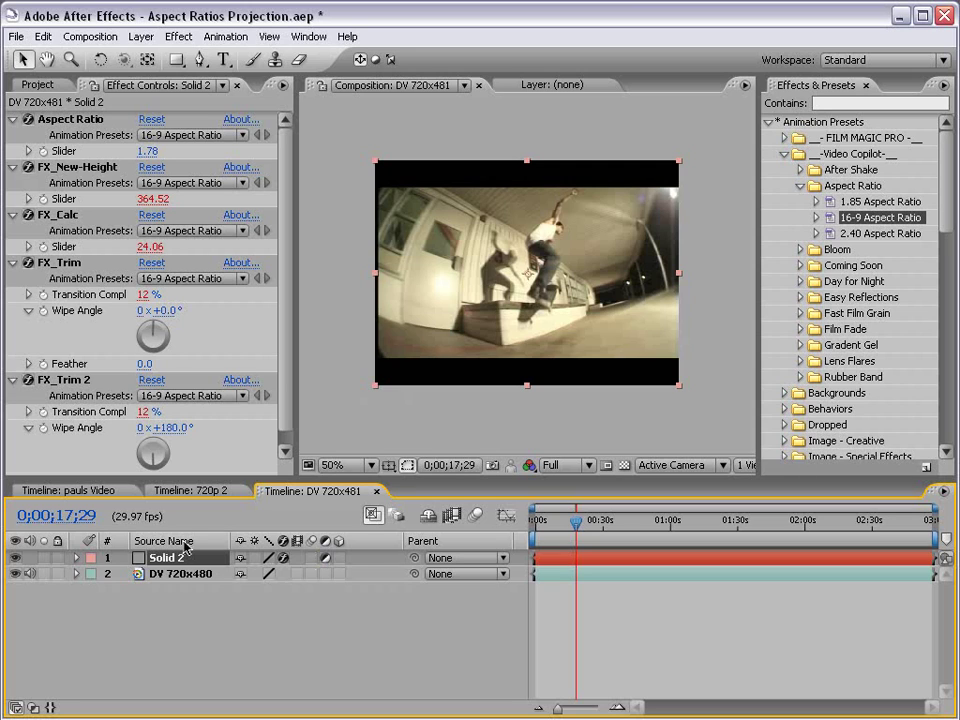
key("Delete")
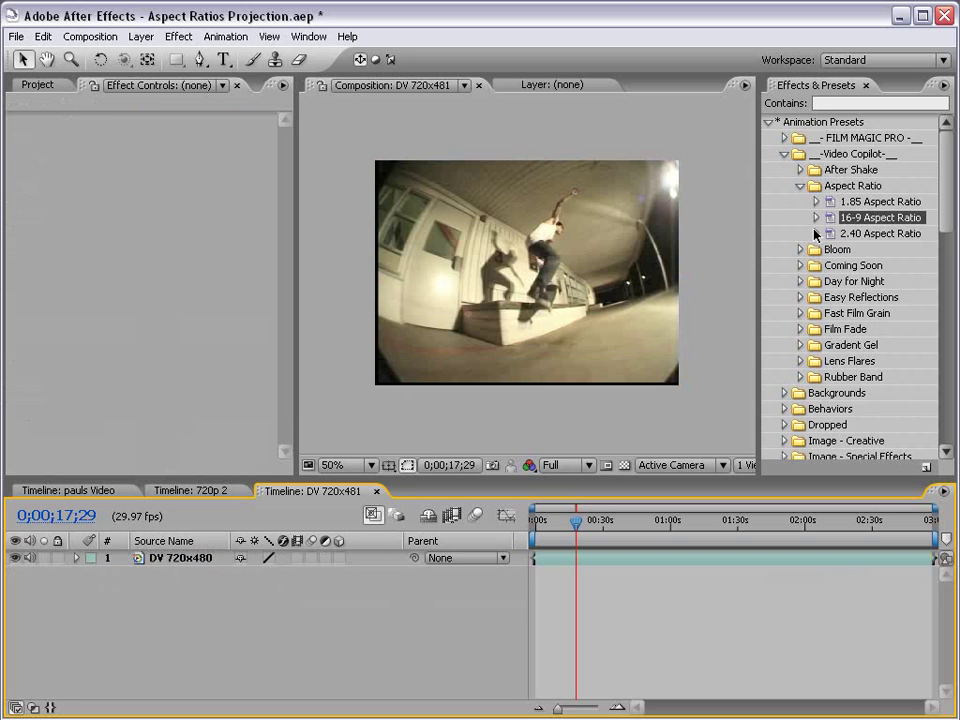
left_click_drag(857, 222, 394, 176)
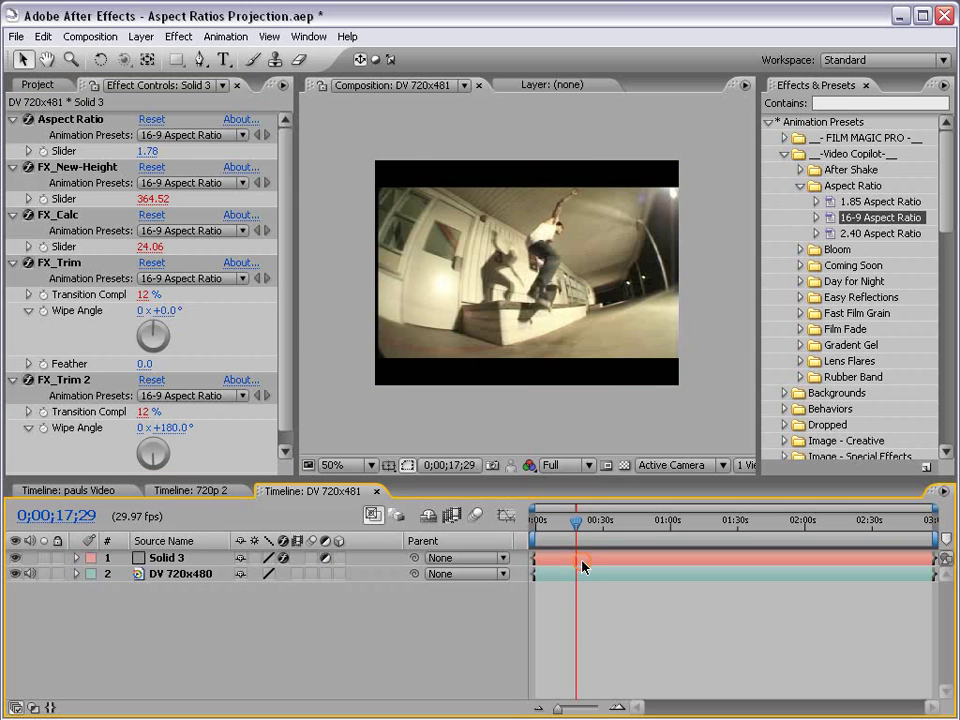
left_click_drag(576, 520, 625, 525)
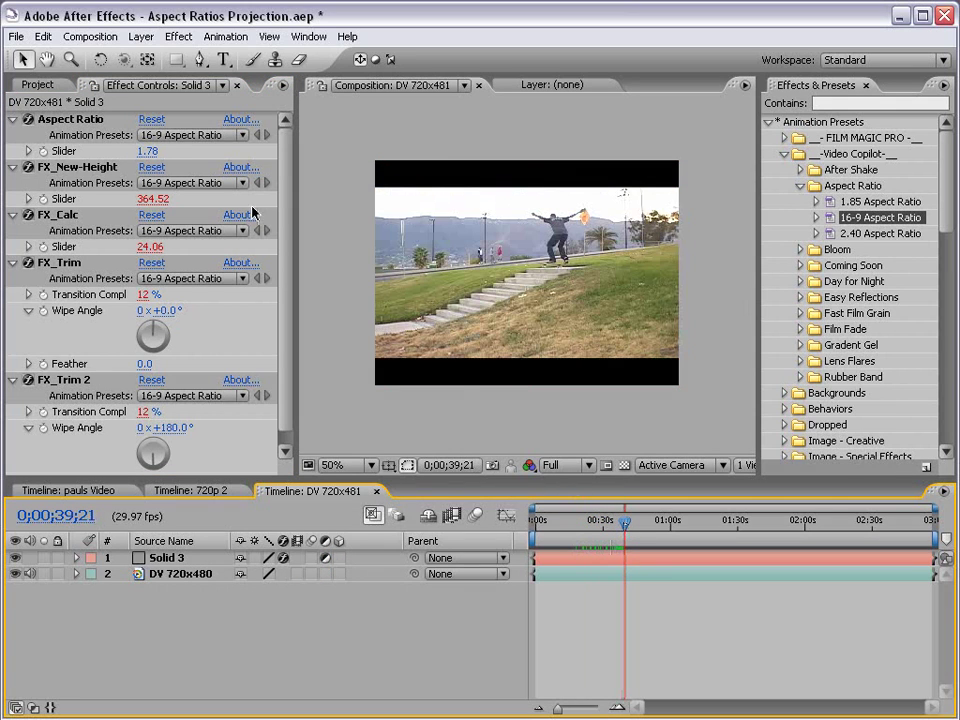
Set Solid 3's Aspect Ratio slider to 2.4.
left_click(172, 151)
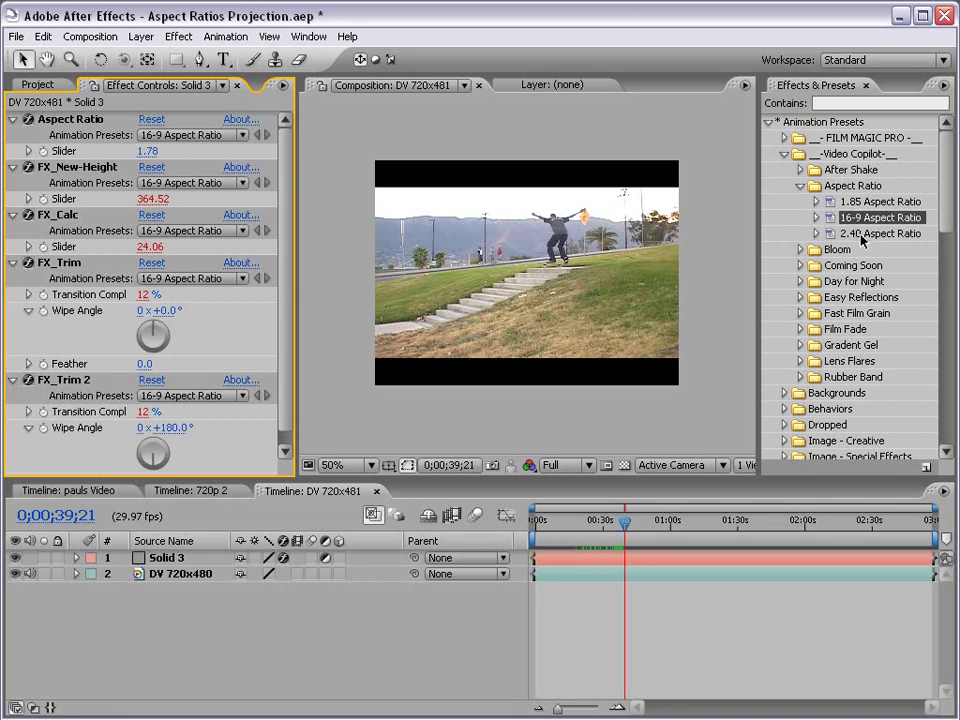
left_click(150, 151)
type("2.4")
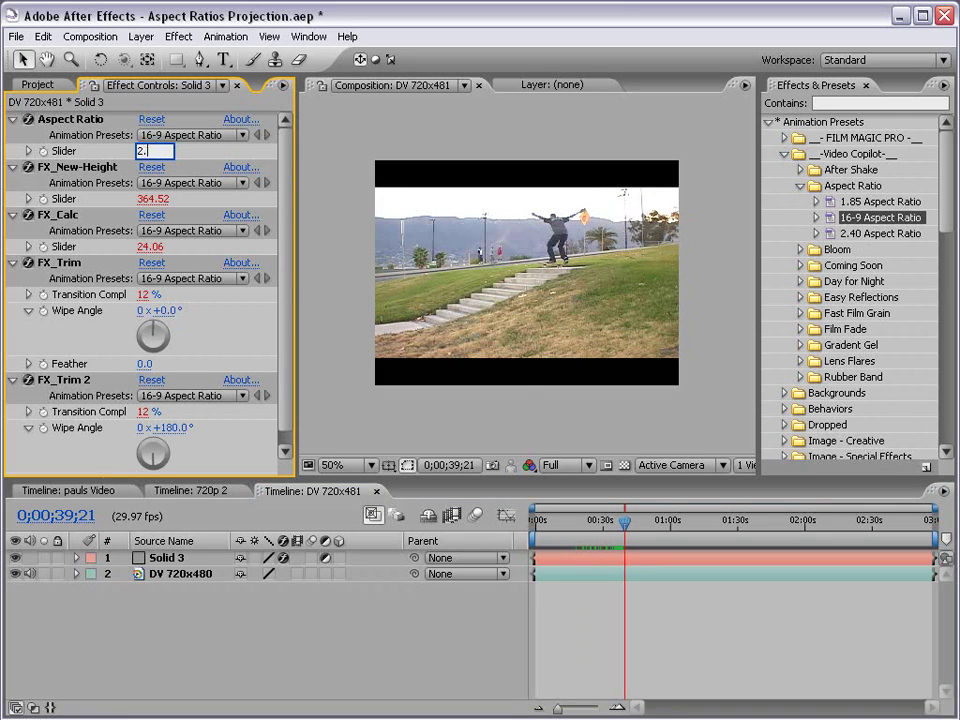
key("Return")
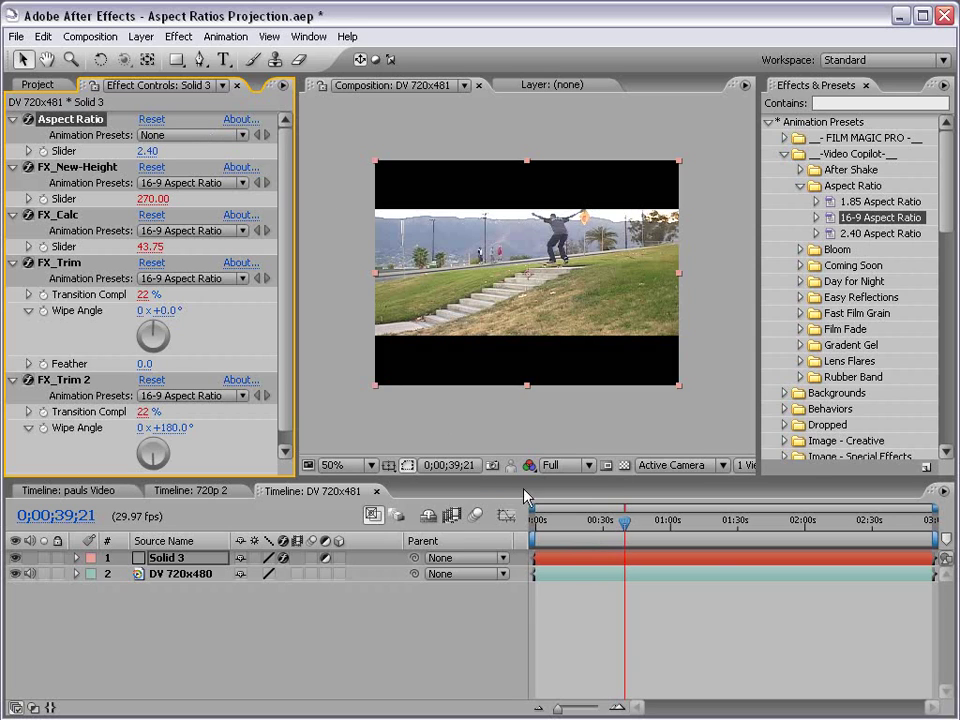
Shift the DV footage slightly down within the bars and review frames through the end.
left_click(575, 573)
left_click_drag(546, 339, 548, 352)
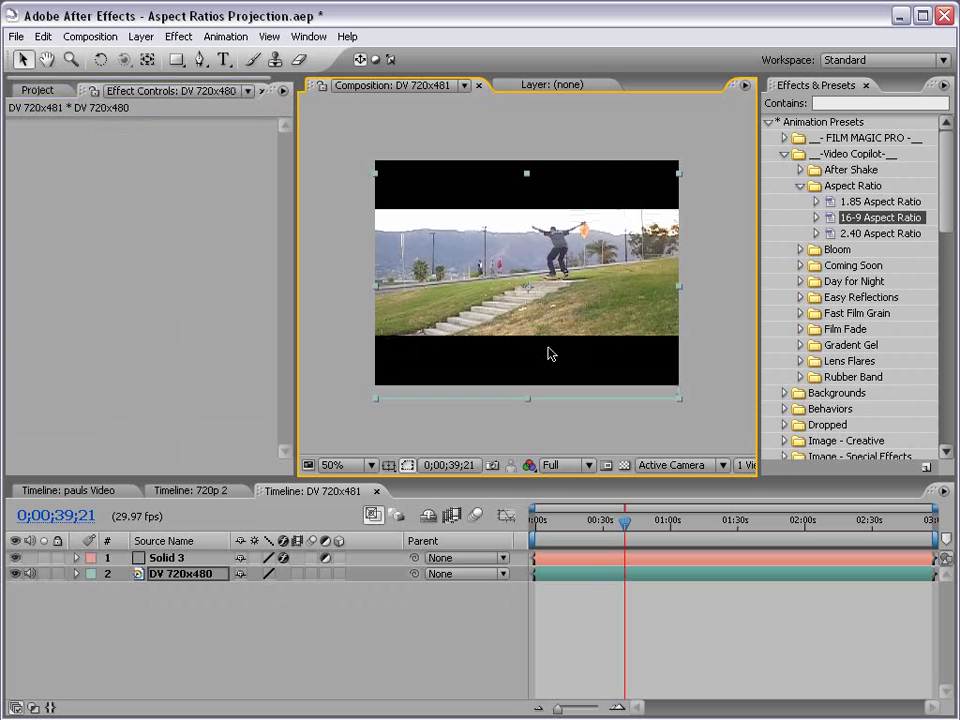
left_click_drag(625, 522, 798, 539)
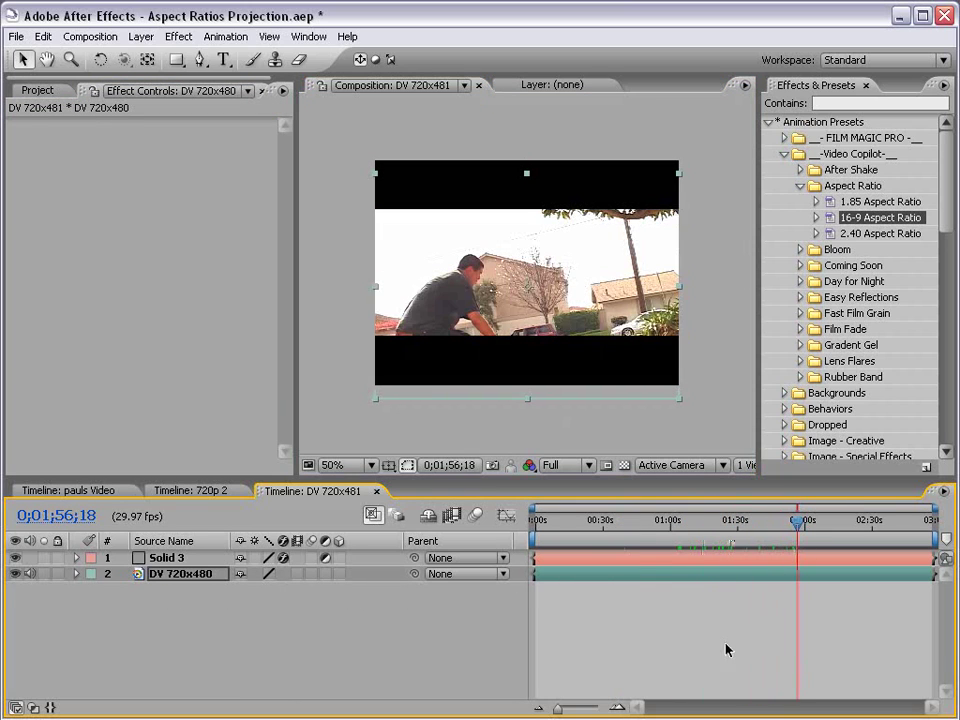
left_click_drag(885, 521, 908, 524)
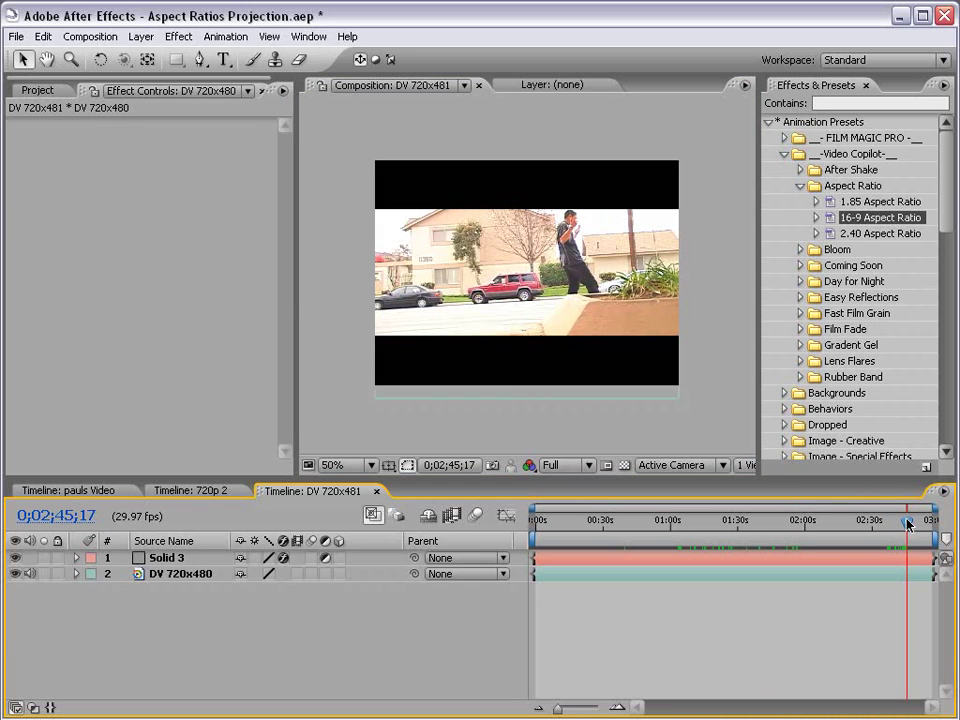
left_click_drag(908, 524, 656, 540)
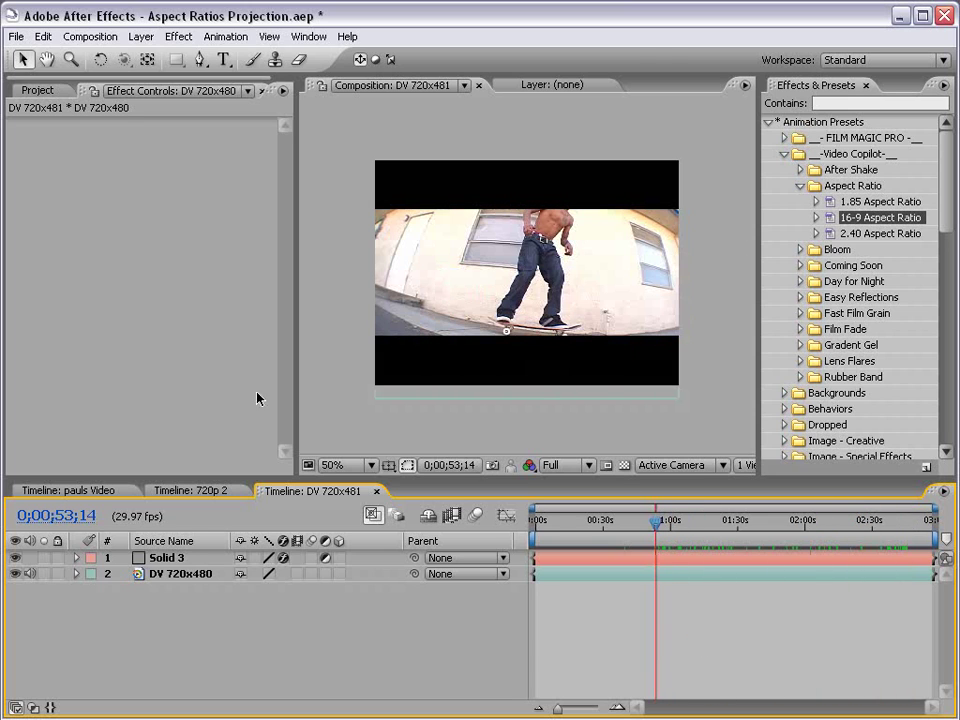
Show the Project item list and check the bars against the transparency grid with Solid 3 selected.
left_click(38, 90)
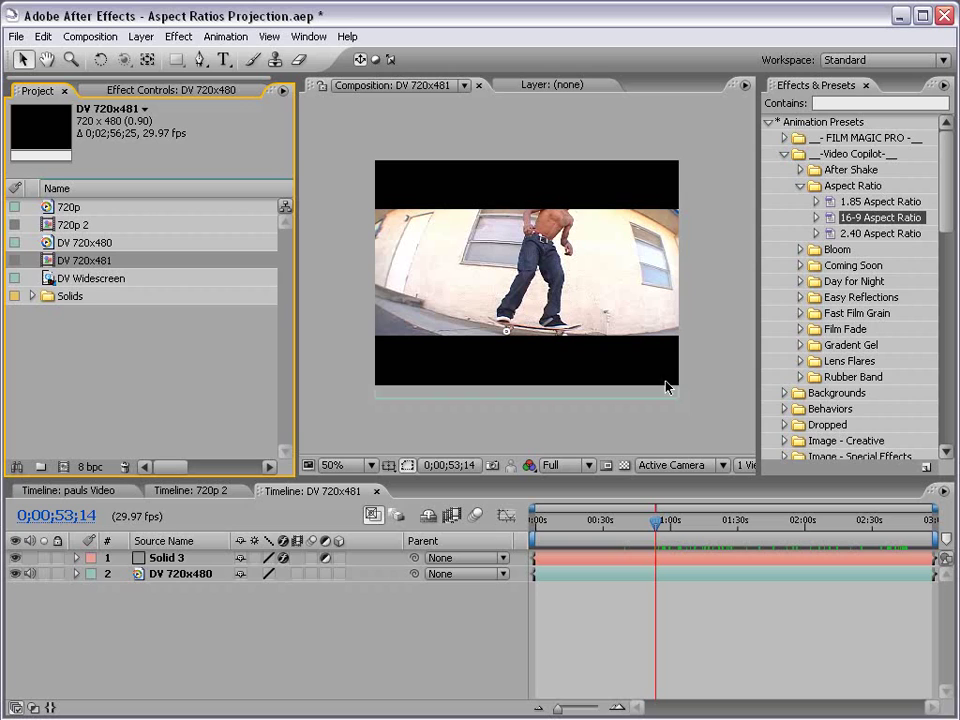
left_click(625, 467)
left_click(625, 467)
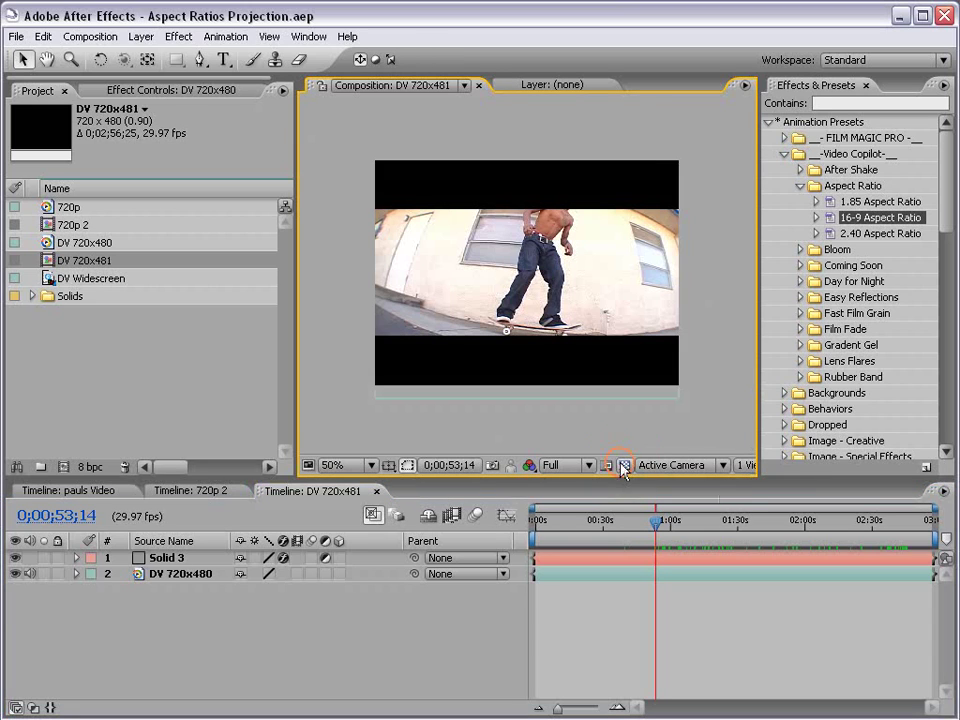
left_click(625, 467)
left_click(160, 558)
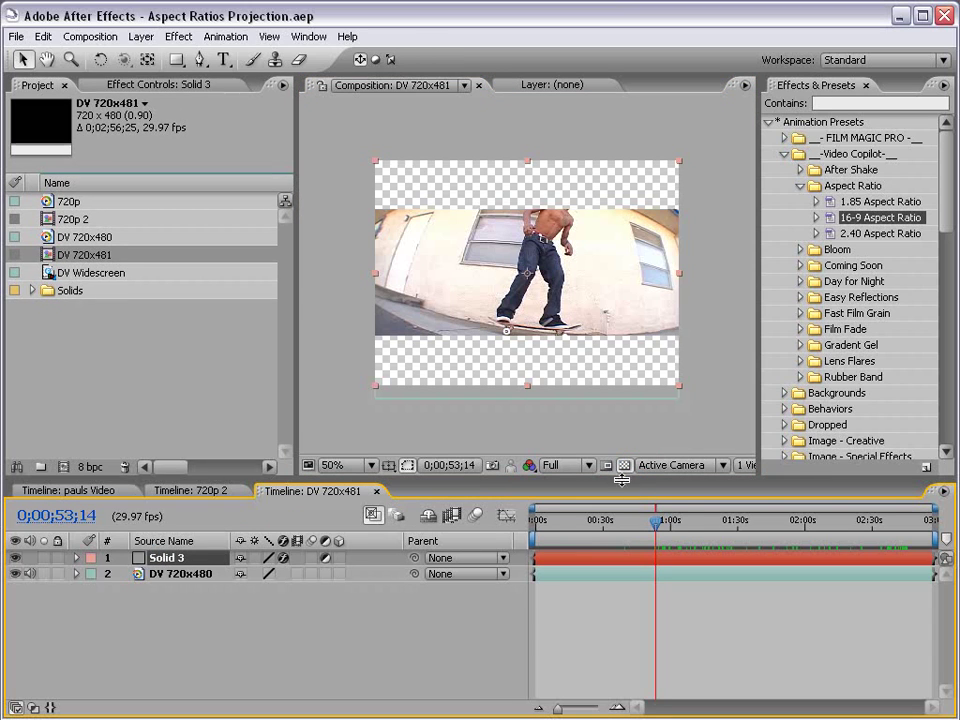
left_click(625, 467)
left_click(214, 556)
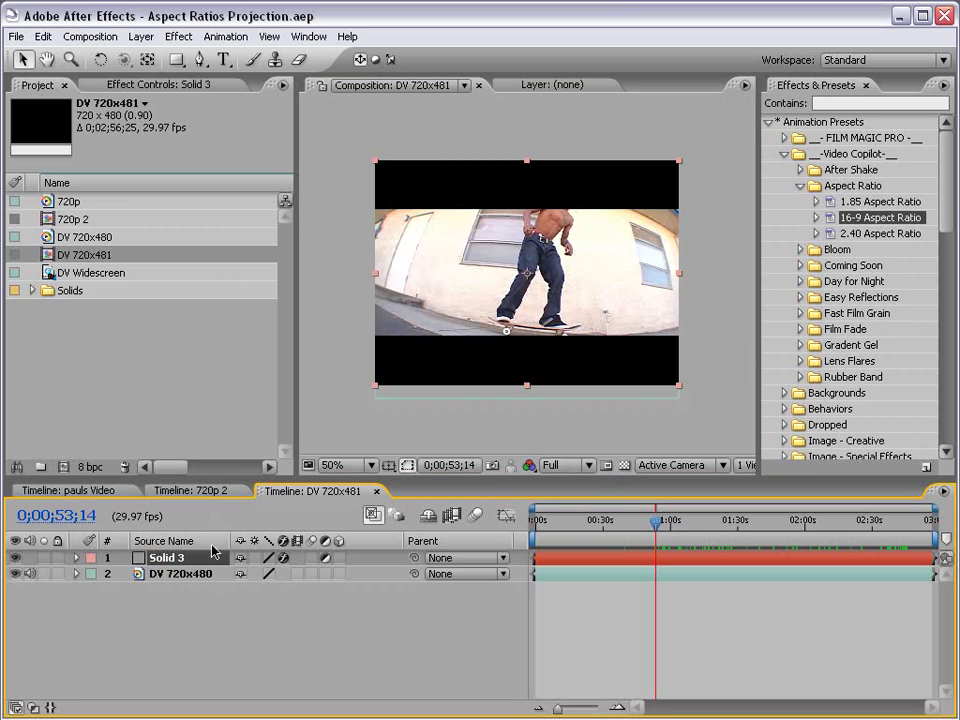
Widen the viewer, toggle pixel aspect ratio correction, and view the frame at 100%.
left_click_drag(298, 402, 199, 402)
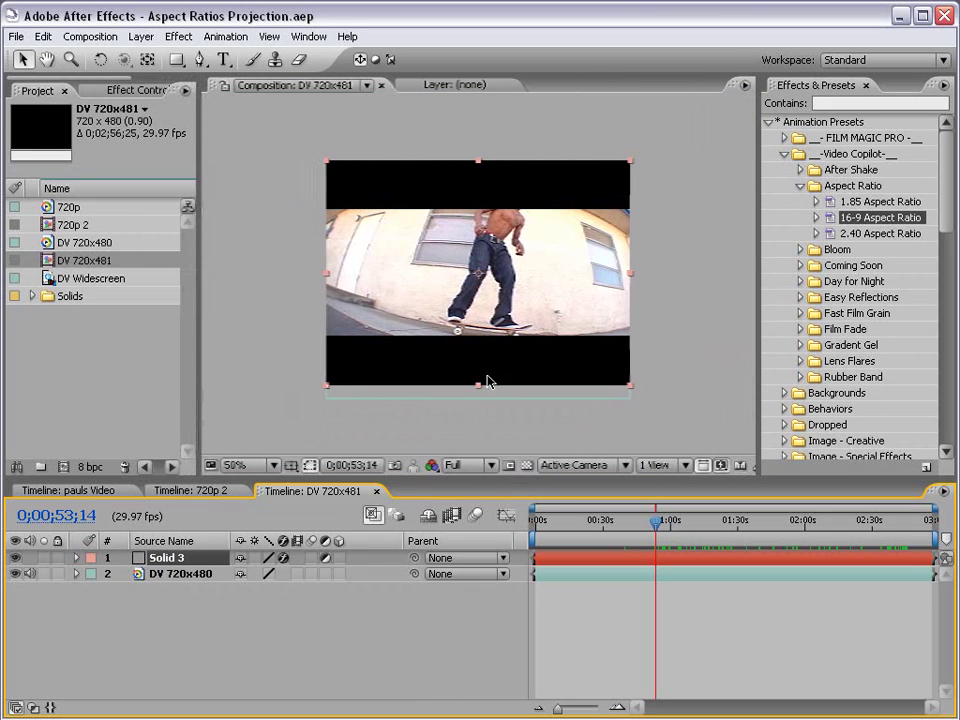
left_click(705, 467)
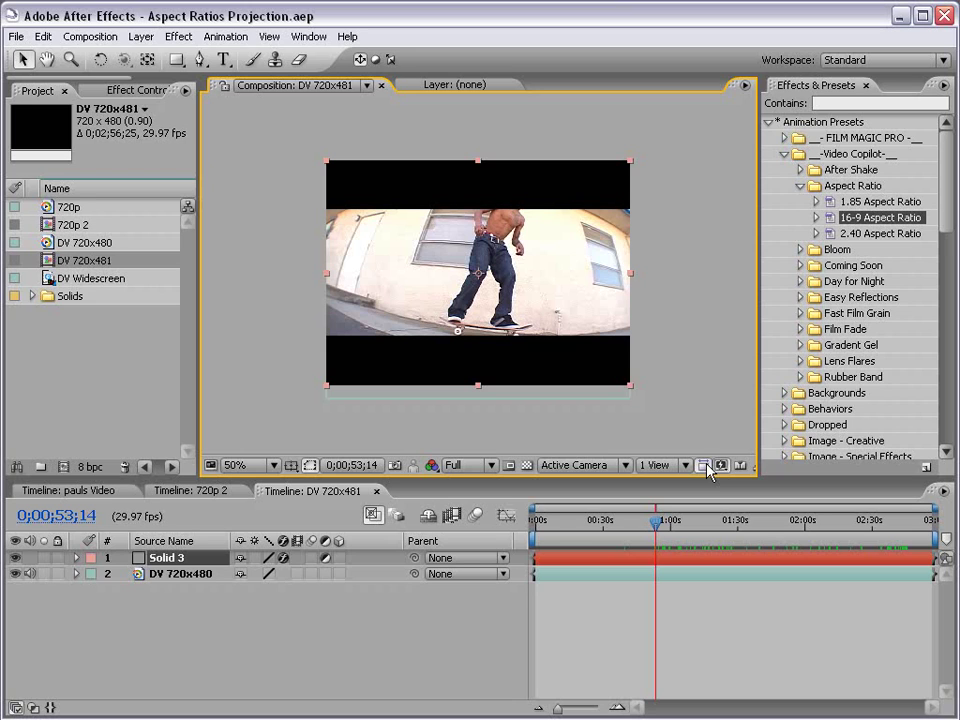
key("period")
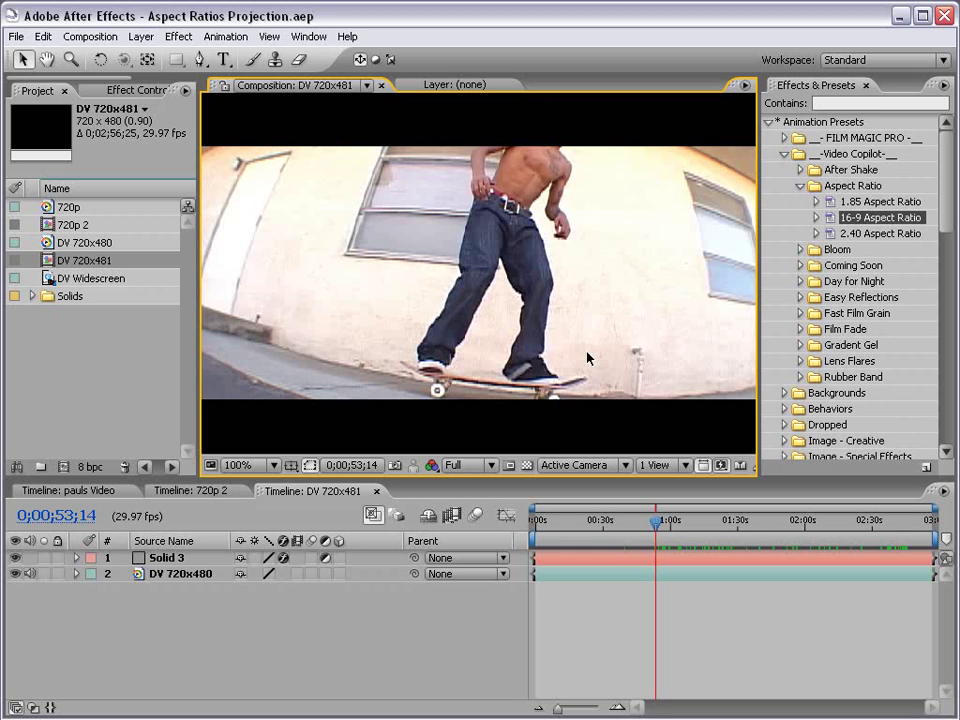
key("comma")
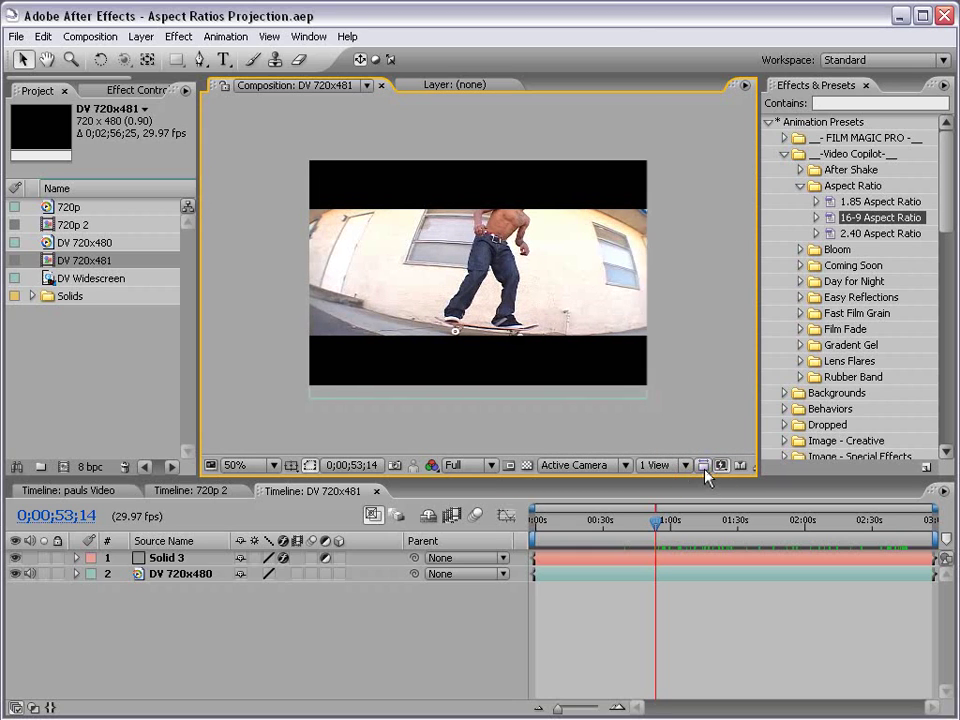
left_click(704, 467)
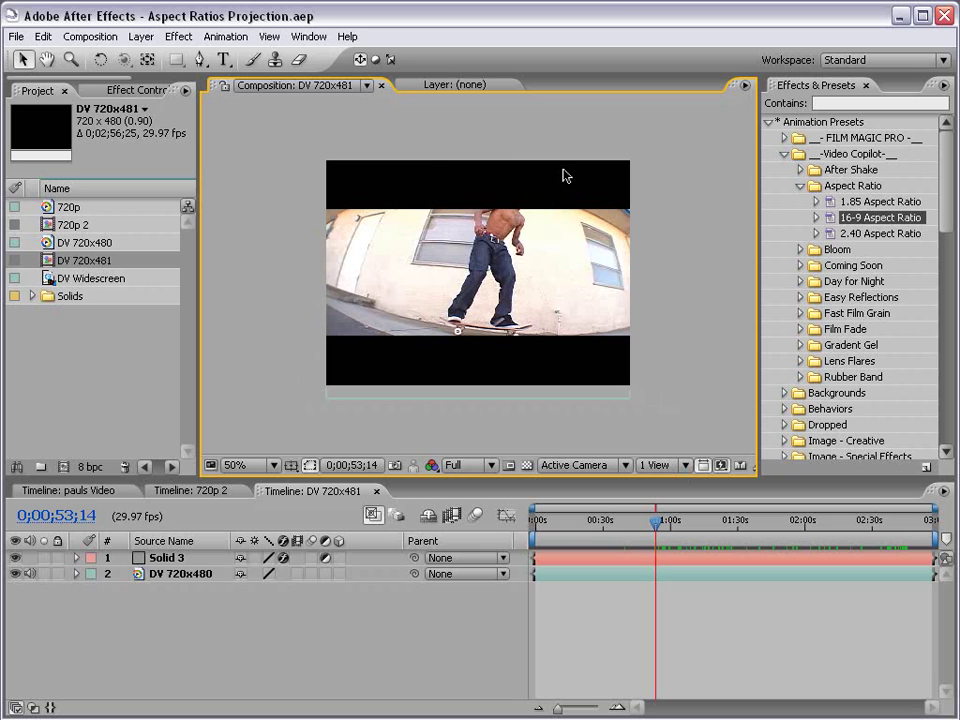
left_click(703, 465)
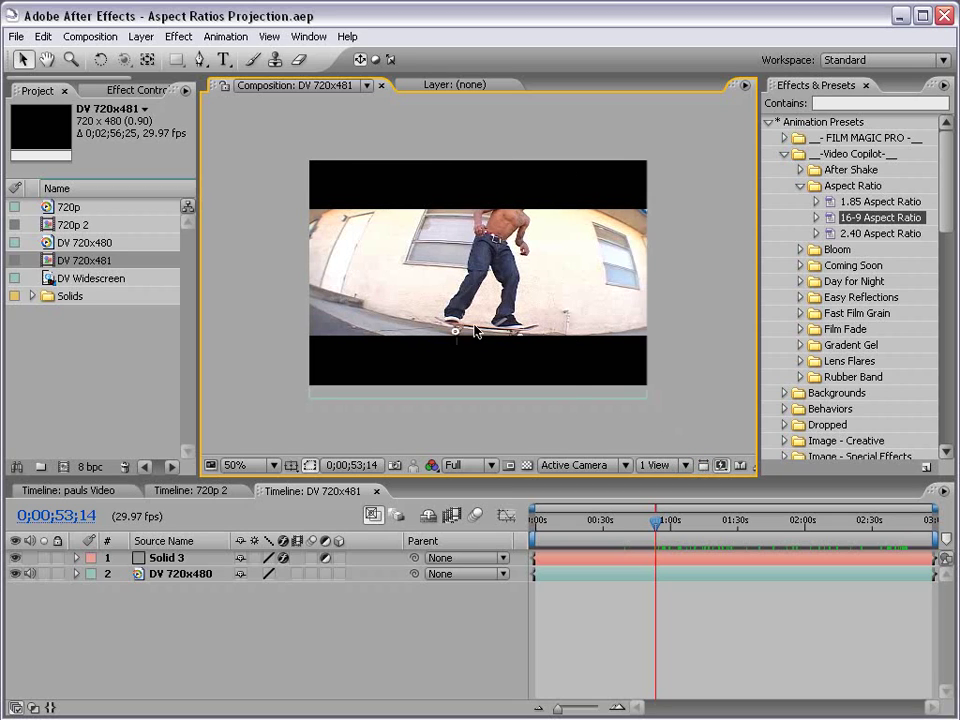
key("period")
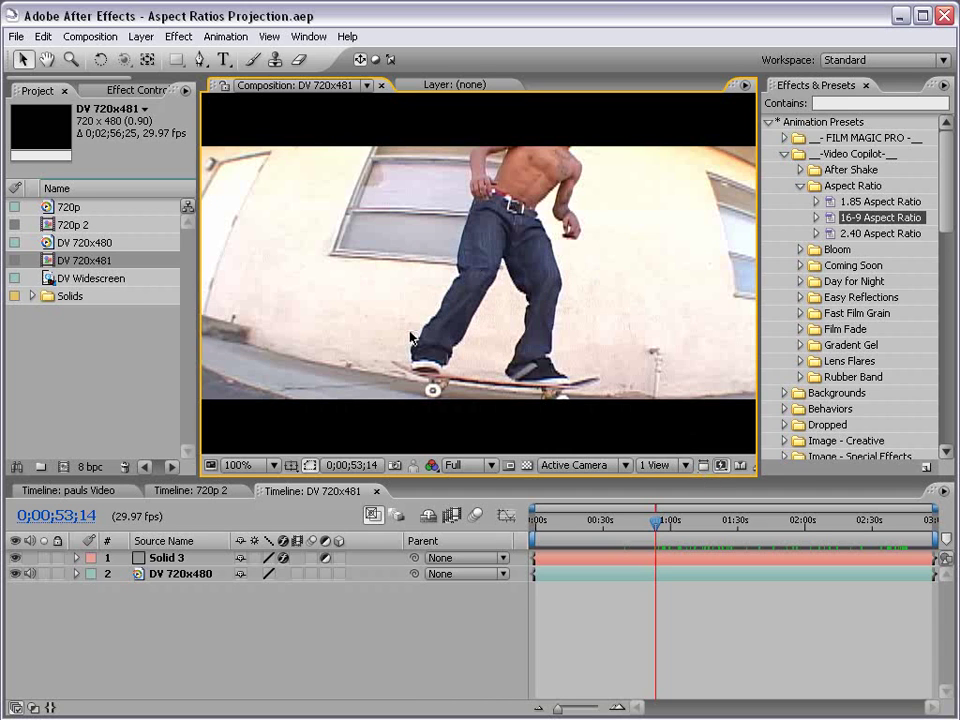
Zoom the current frame to 400% and pan to where the footage meets the bottom bar.
key("period")
left_click_drag(311, 336, 411, 439)
key("period")
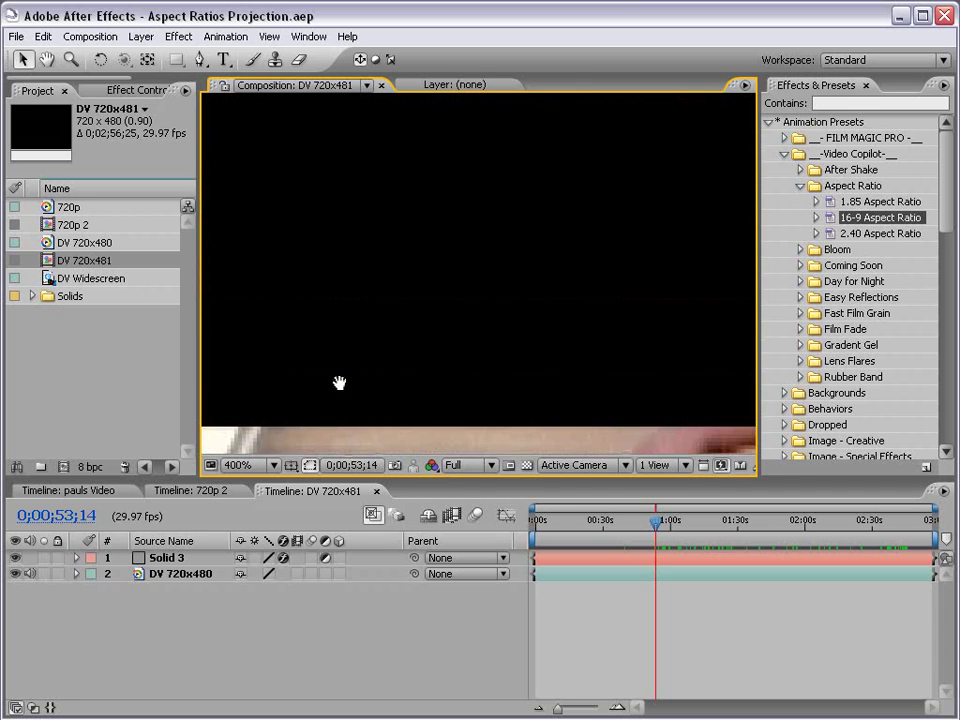
left_click_drag(339, 381, 380, 319)
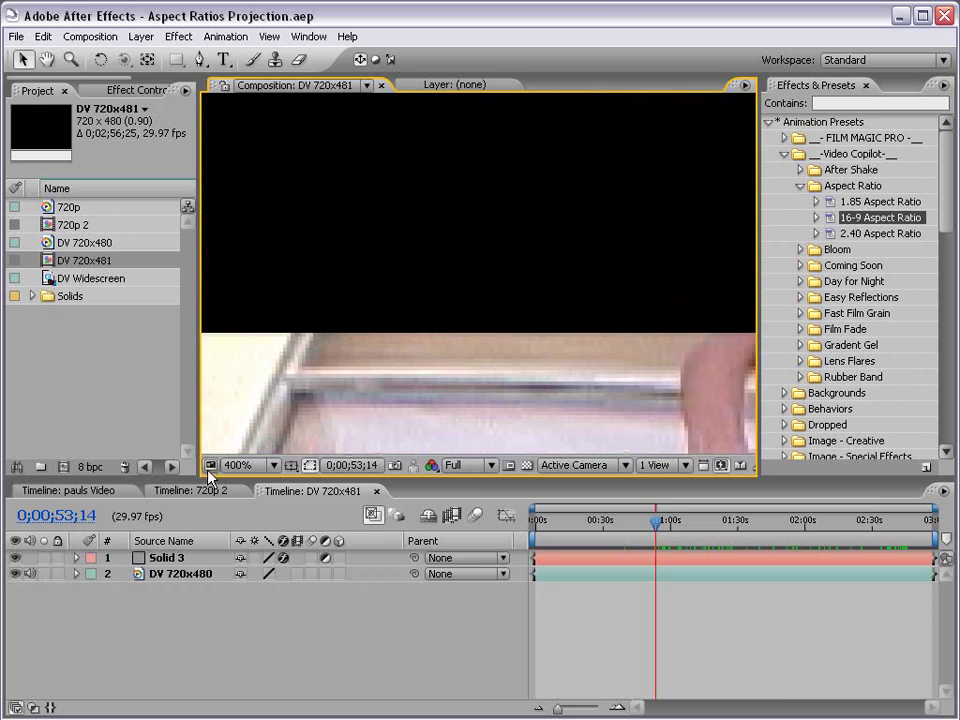
Switch to the 720p 2 composition and magnify its frame to 400%.
left_click(190, 490)
key("period")
key("period")
key("period")
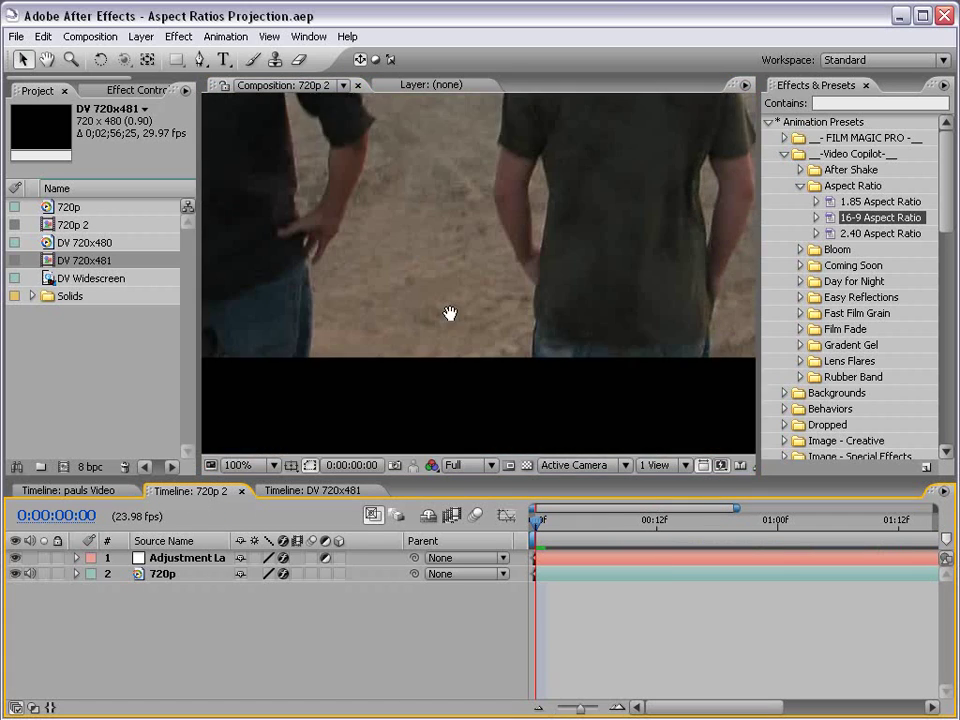
scroll(408, 319, "up", 3)
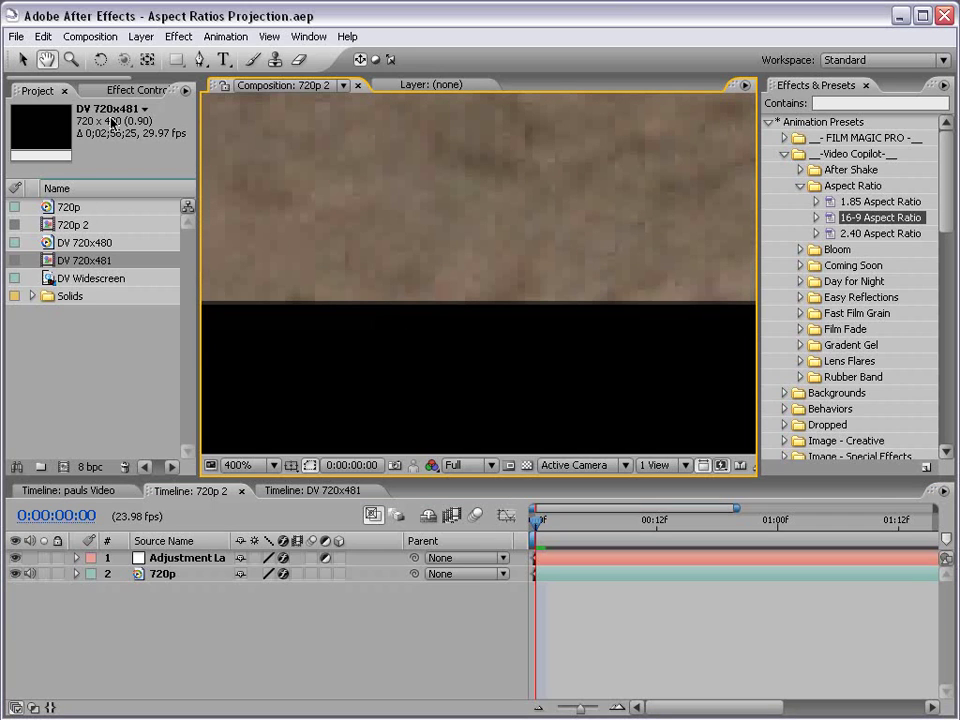
Set the adjustment layer's Aspect Ratio slider to 2.40 in Effect Controls.
left_click(130, 91)
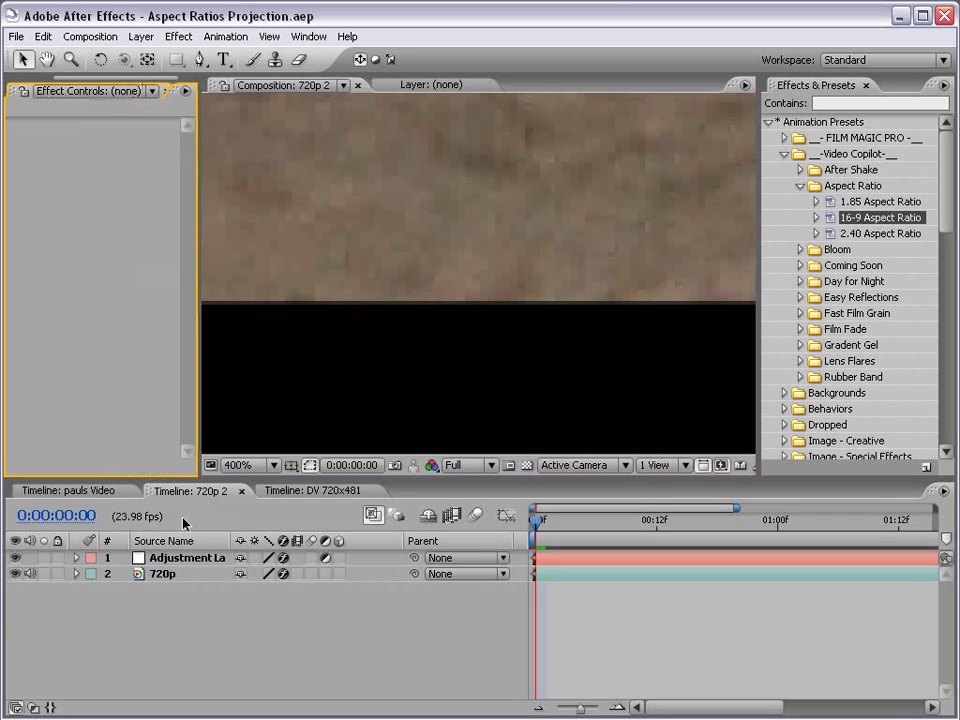
left_click(182, 558)
left_click(104, 156)
type("3")
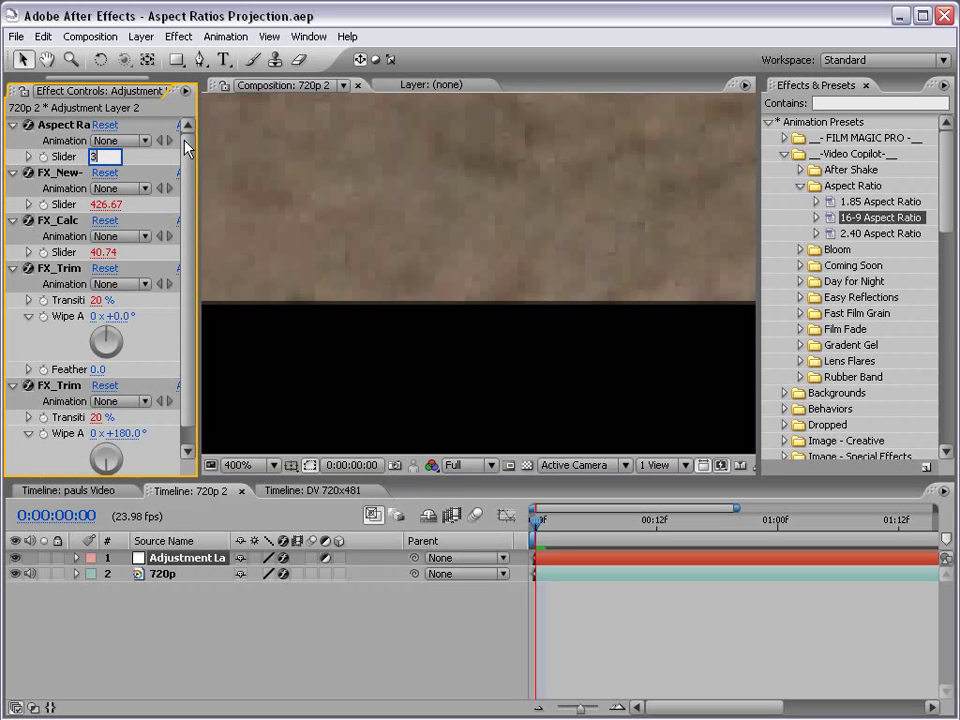
type(".40")
key("Return")
left_click(400, 298)
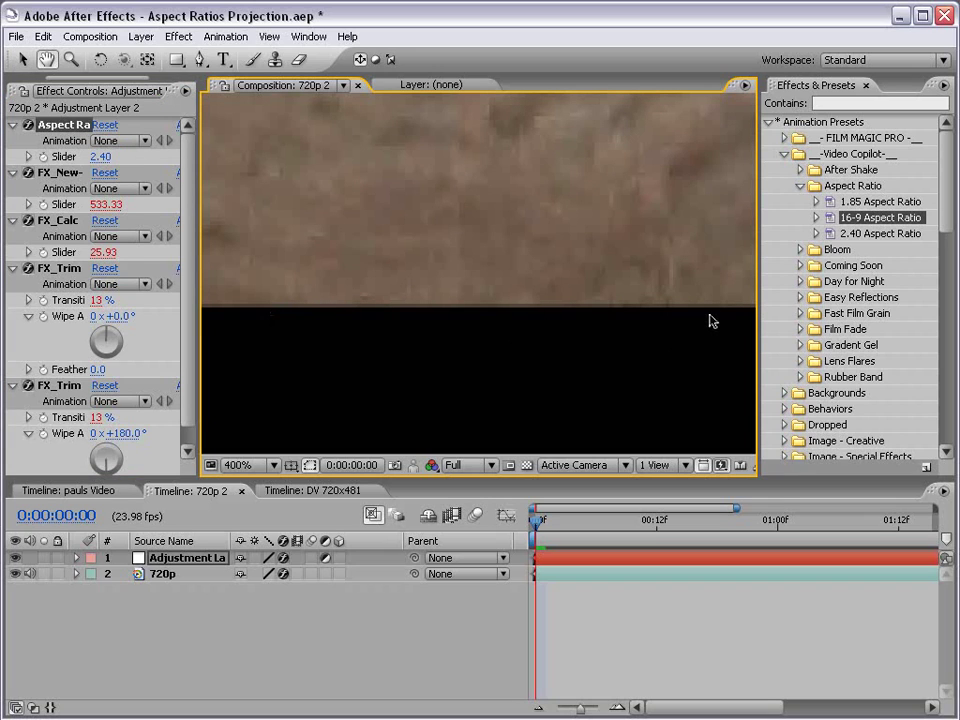
Toggle the adjustment layer's Quality switch in the timeline.
left_click(272, 628)
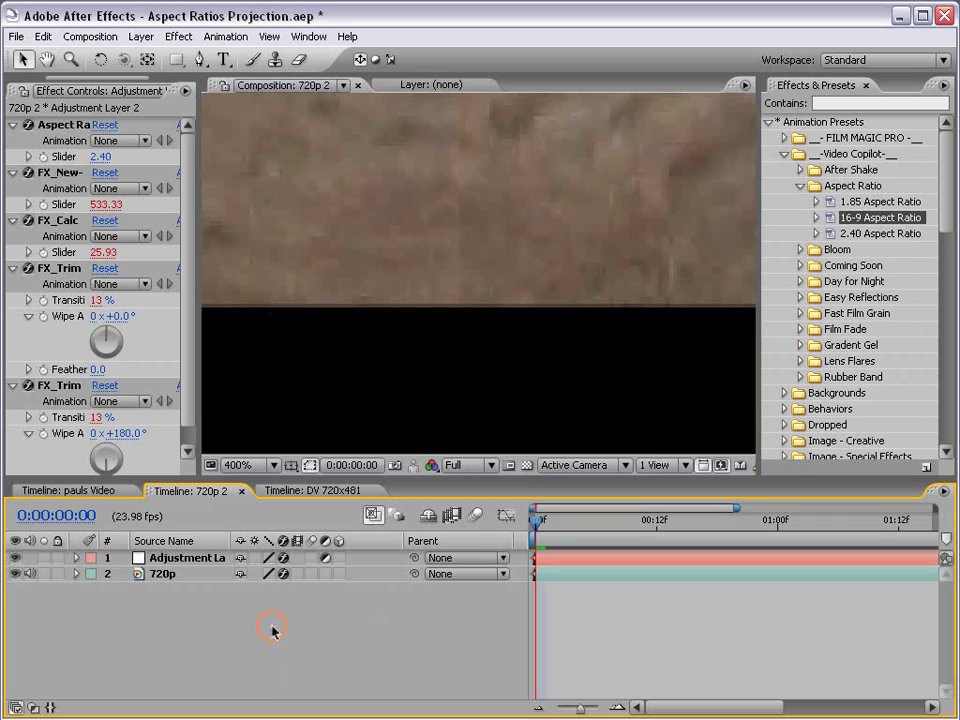
left_click(268, 557)
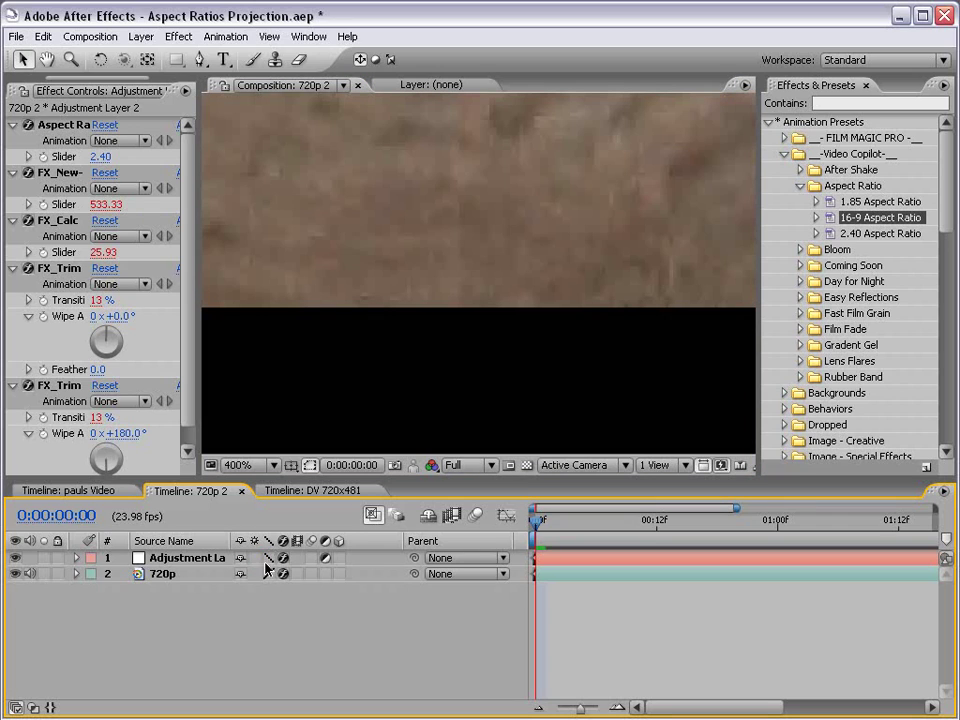
left_click(270, 560)
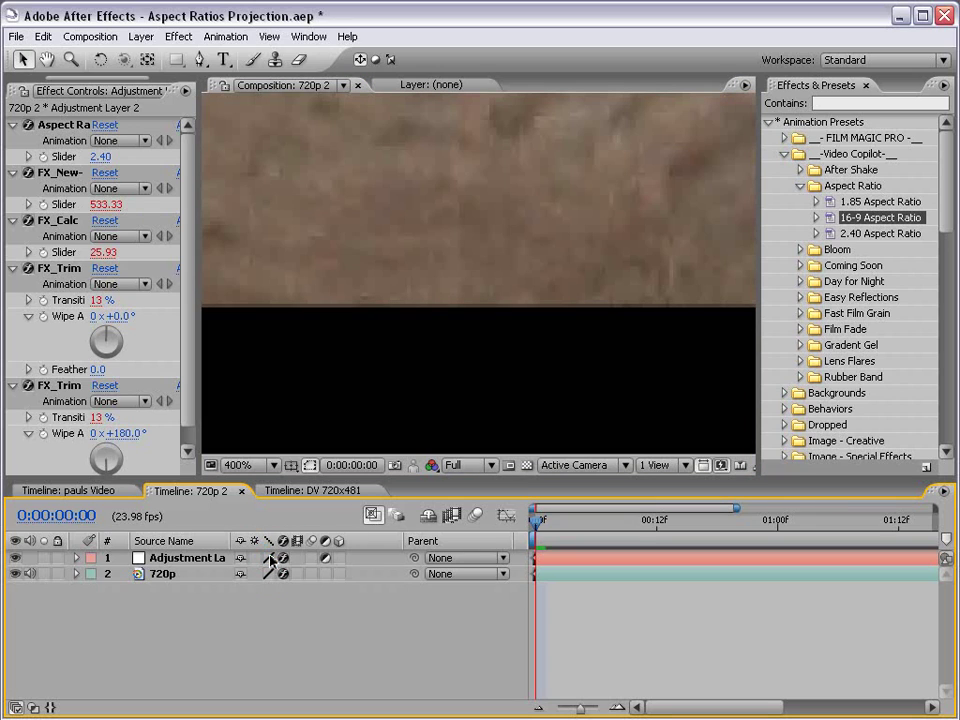
left_click(269, 559)
Check the top bar's edge, then zoom the viewer out to 50%.
scroll(536, 231, "down", 1)
left_click_drag(536, 231, 447, 403)
scroll(418, 231, "up", 1)
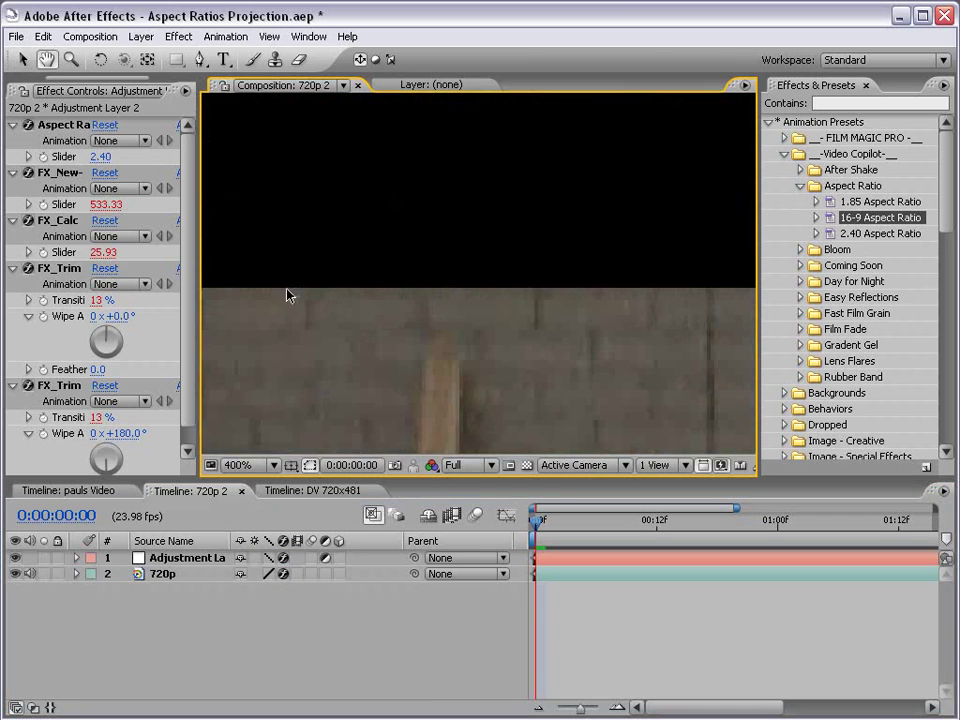
scroll(467, 300, "down", 1)
scroll(467, 300, "down", 1)
scroll(527, 350, "down", 1)
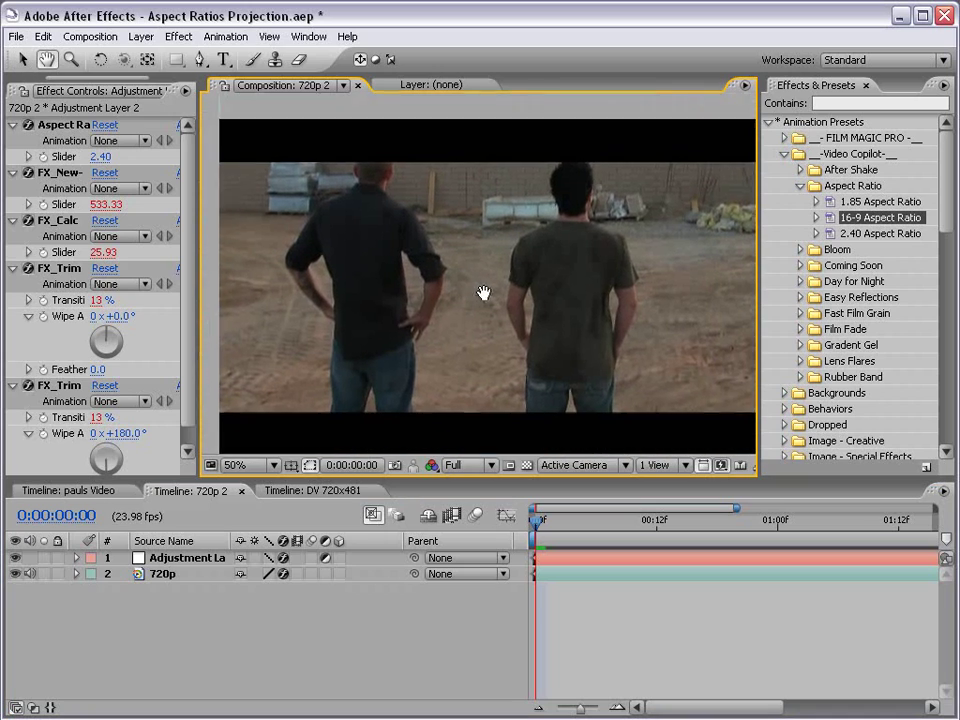